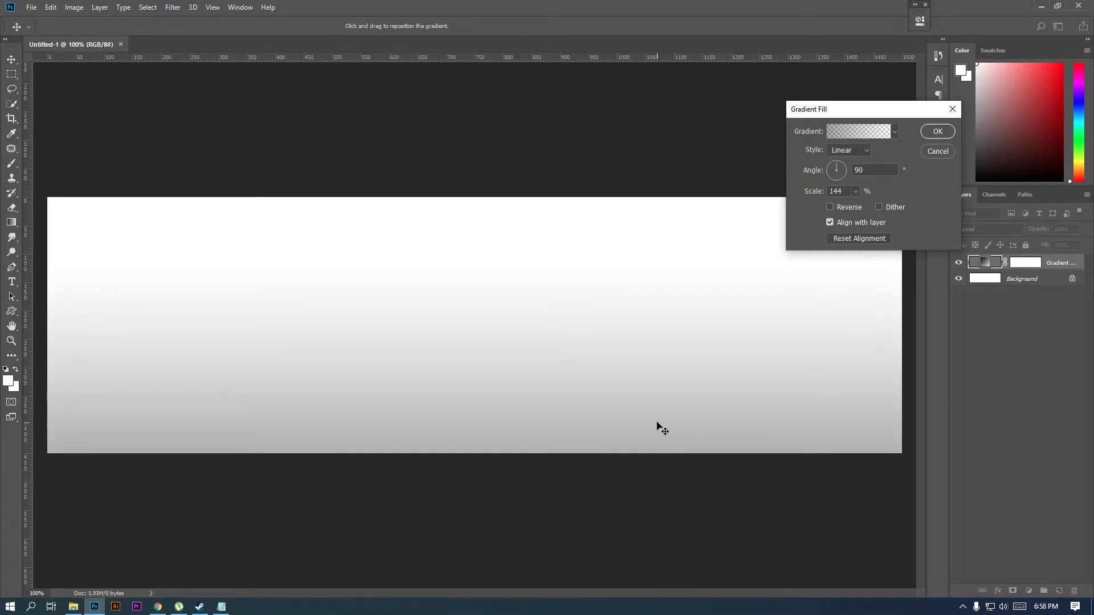
- Add the linear gradient fill layer with a 90° angle and 144% scale
{"action": "left_click", "coordinate": [935, 152]}
{"action": "double_click", "coordinate": [976, 263]}
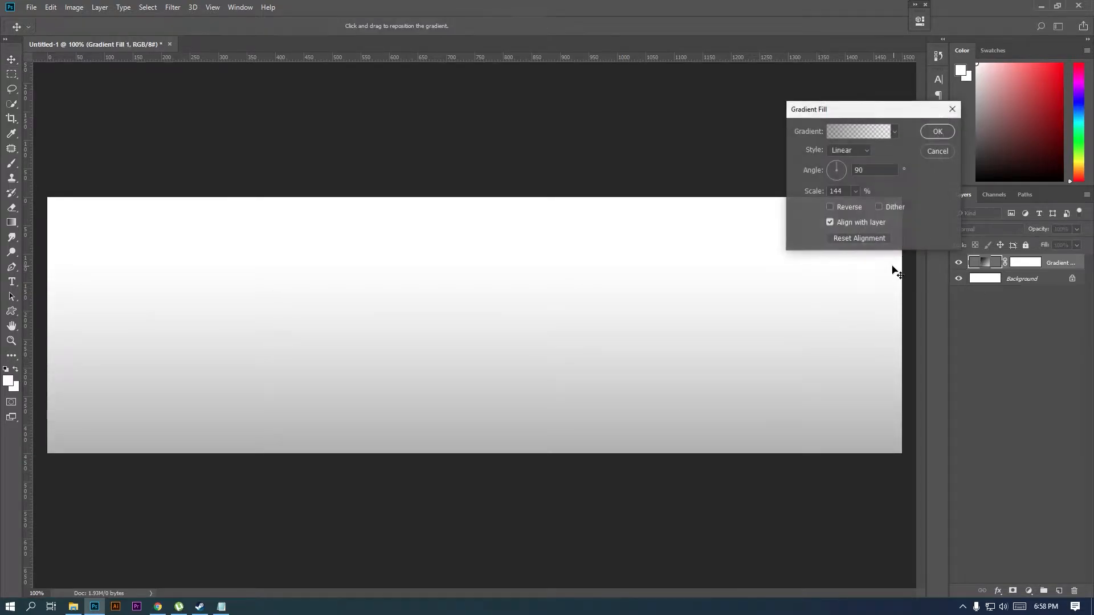
{"action": "left_click", "coordinate": [935, 153]}
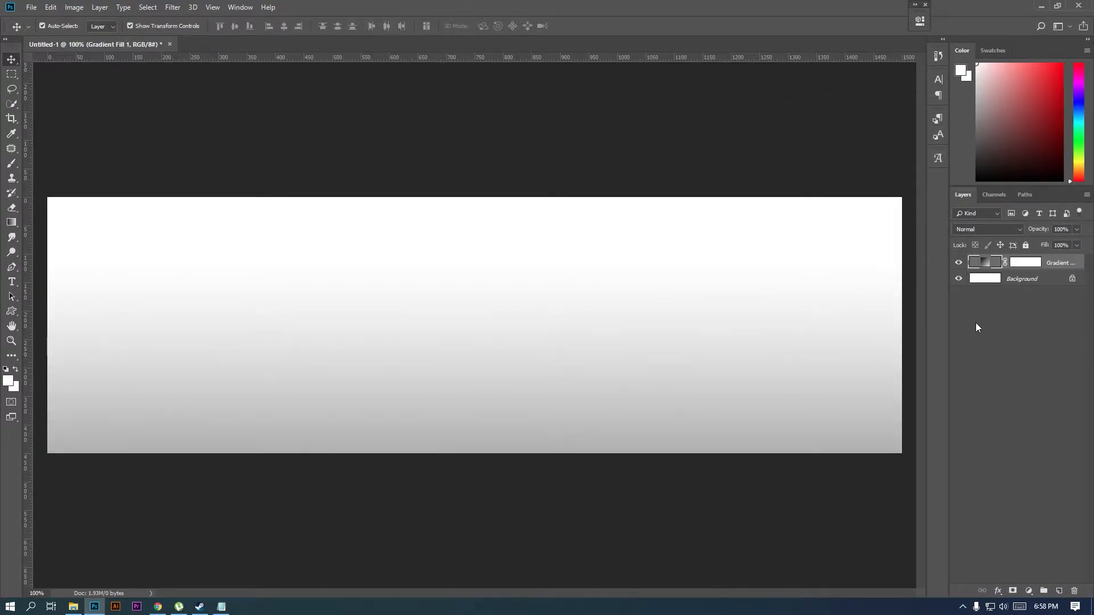
- Add a new layer for an ellipse and set the foreground color to 262626, copied from the Notepad notes
{"action": "left_click", "coordinate": [1059, 593]}
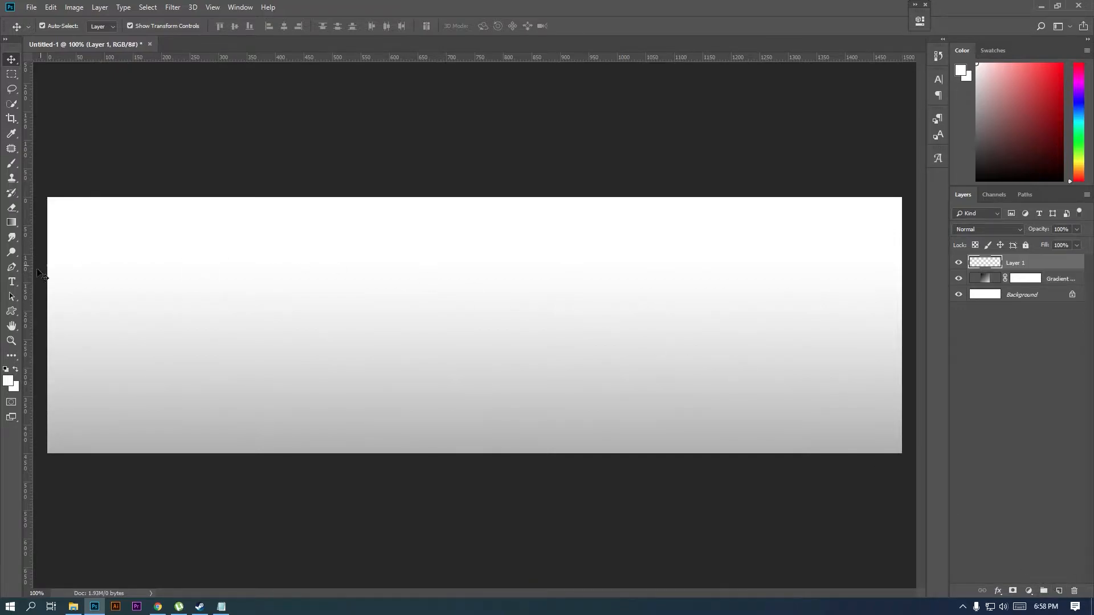
{"action": "left_click", "coordinate": [15, 312]}
{"action": "left_click", "coordinate": [47, 333]}
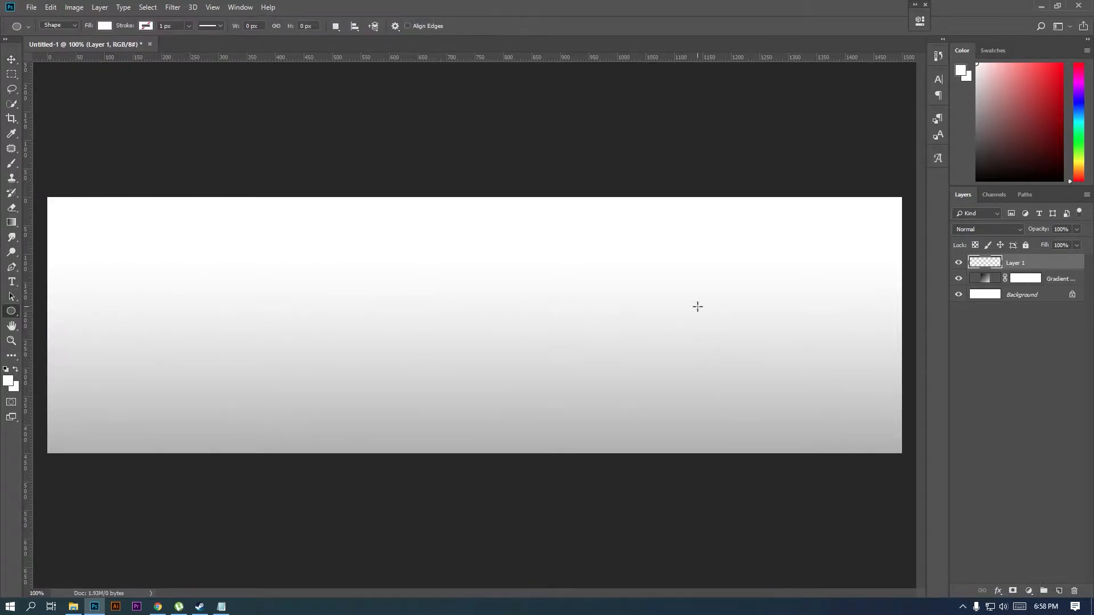
{"action": "left_click", "coordinate": [8, 382]}
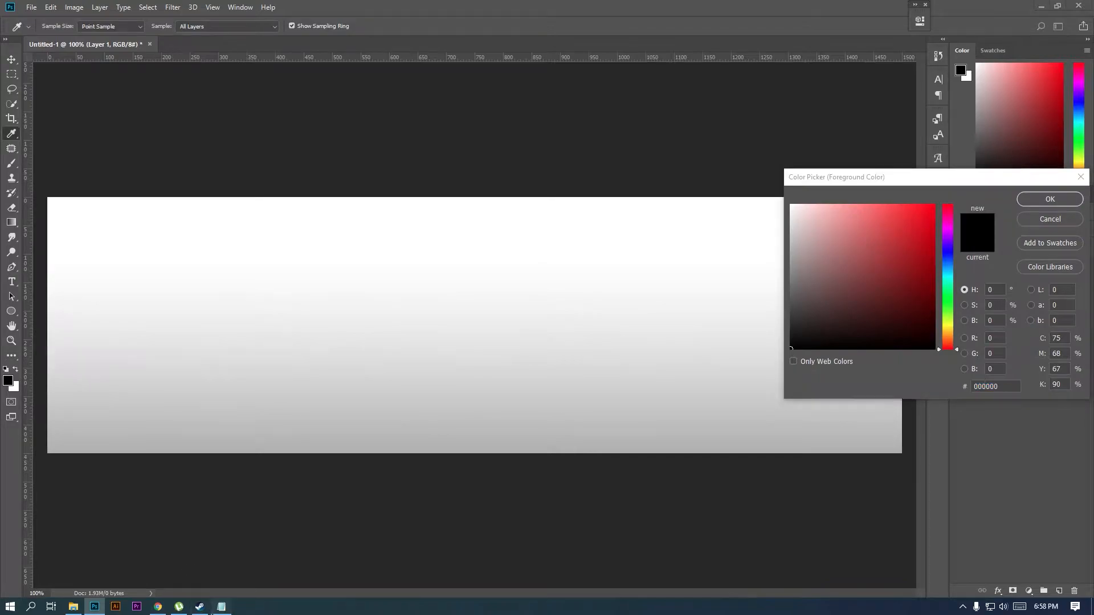
{"action": "left_click", "coordinate": [221, 607]}
{"action": "double_click", "coordinate": [530, 62]}
{"action": "right_click", "coordinate": [580, 62]}
{"action": "left_click", "coordinate": [627, 97]}
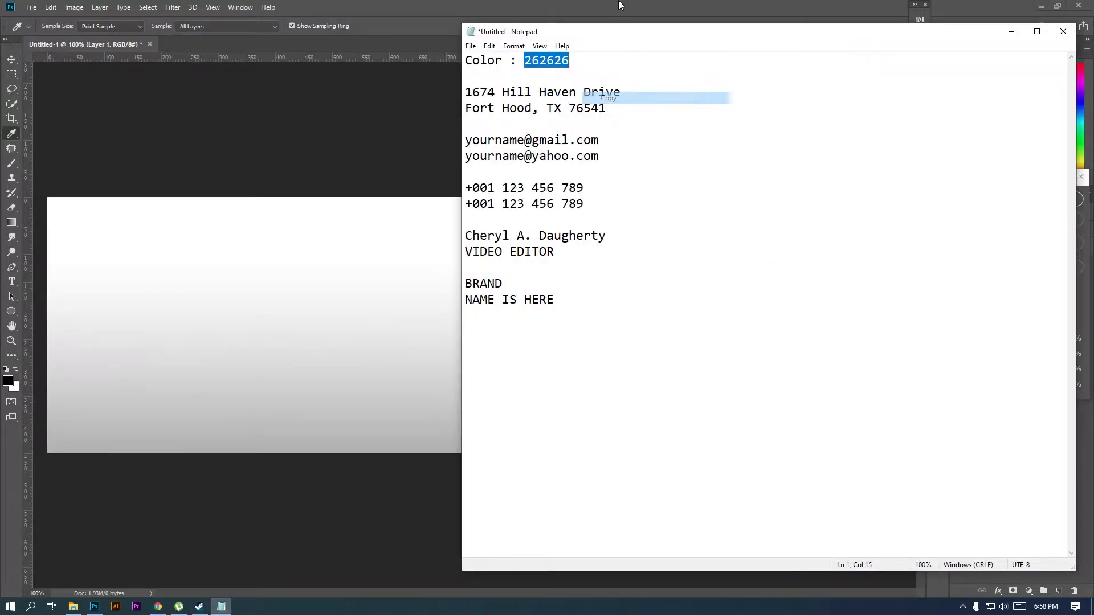
{"action": "key", "text": "alt+Tab"}
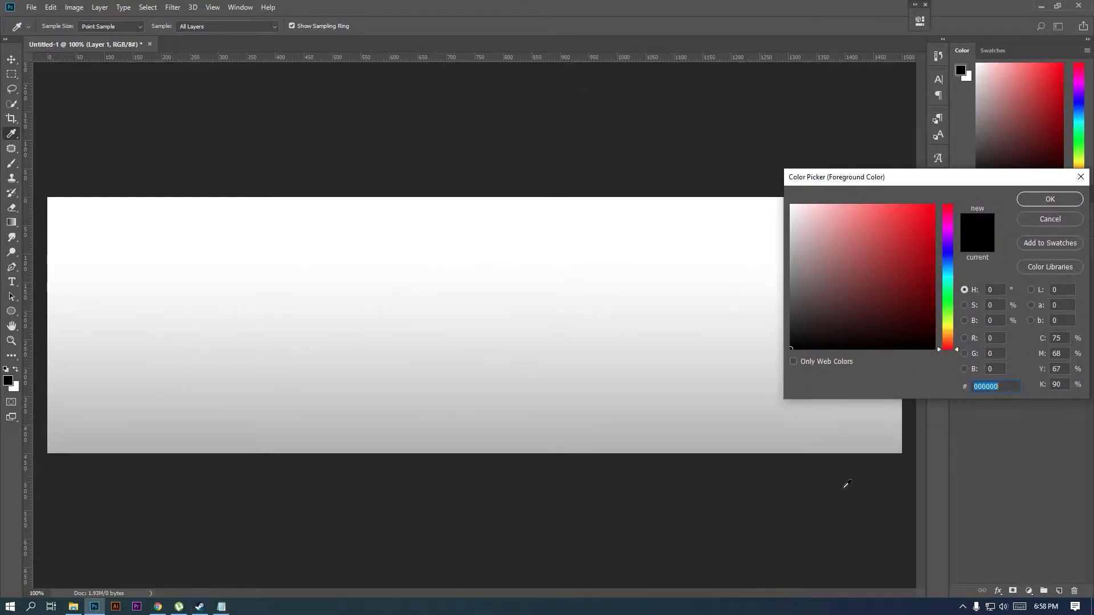
{"action": "left_click", "coordinate": [221, 607]}
{"action": "right_click", "coordinate": [555, 73]}
{"action": "left_click", "coordinate": [580, 106]}
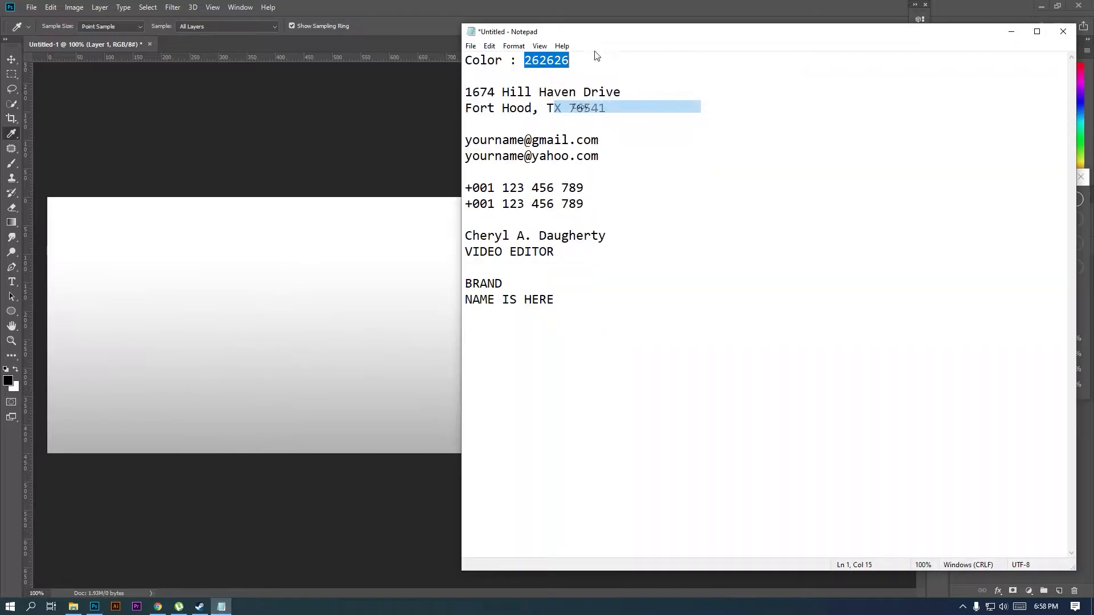
{"action": "key", "text": "alt+Tab"}
{"action": "key", "text": "ctrl+v"}
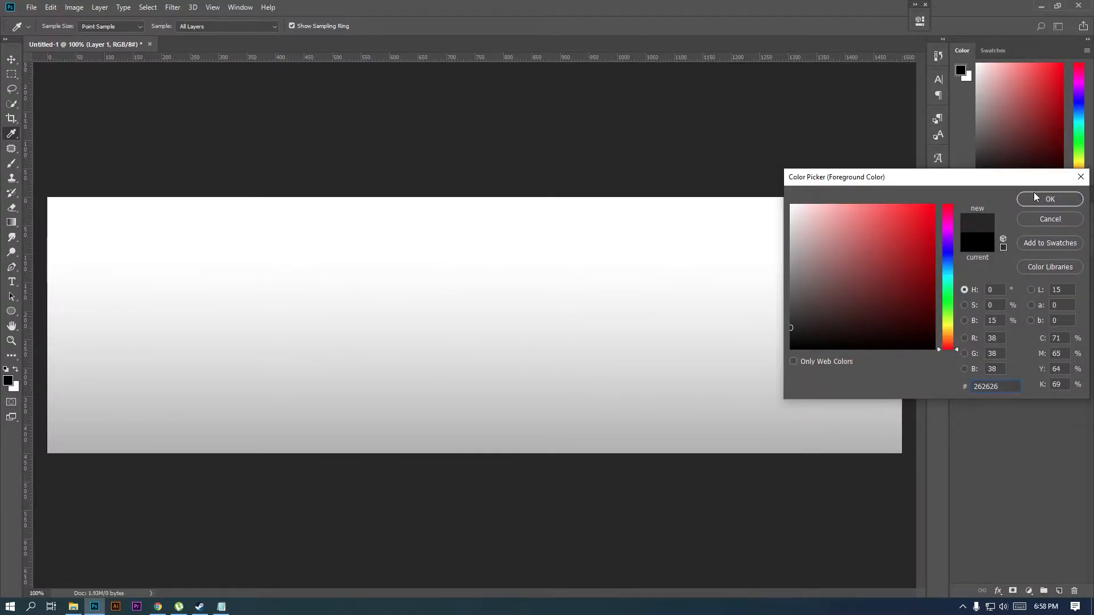
{"action": "left_click", "coordinate": [1049, 199]}
- Draw a circle about 299 px in diameter over the canvas's lower-right corner and remove its fill
{"action": "left_click_drag", "start_coordinate": [755, 317], "coordinate": [974, 519]}
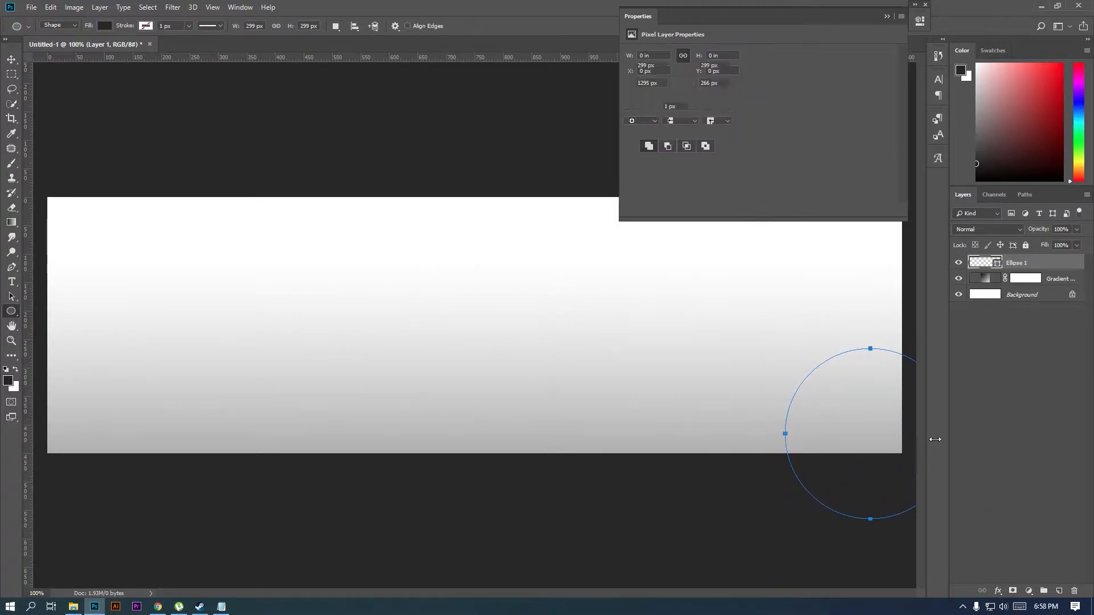
{"action": "left_click", "coordinate": [631, 107]}
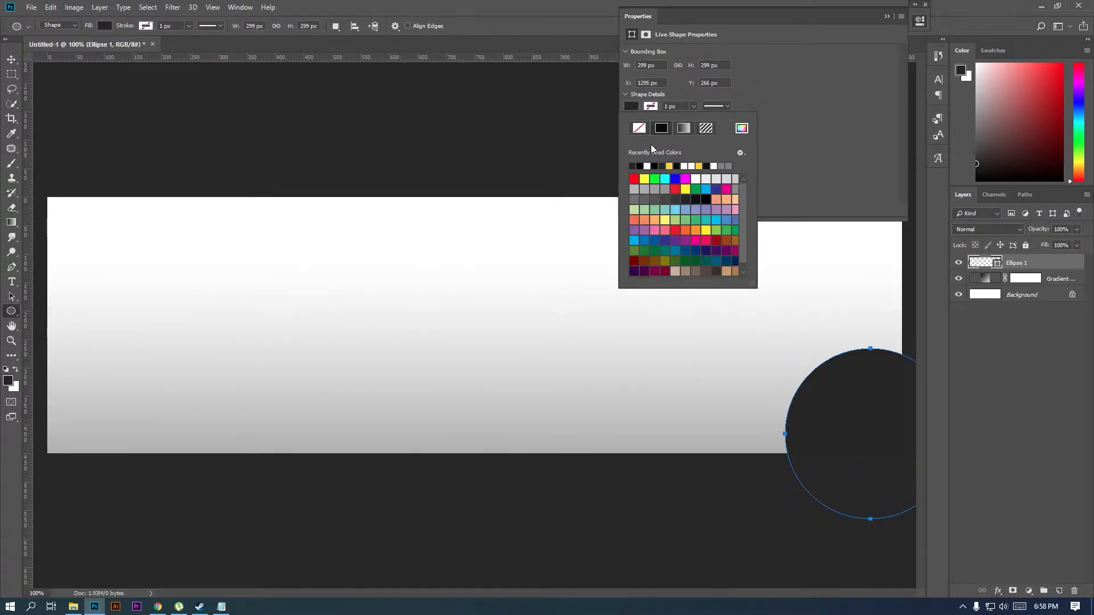
{"action": "left_click", "coordinate": [639, 129]}
{"action": "left_click", "coordinate": [632, 96]}
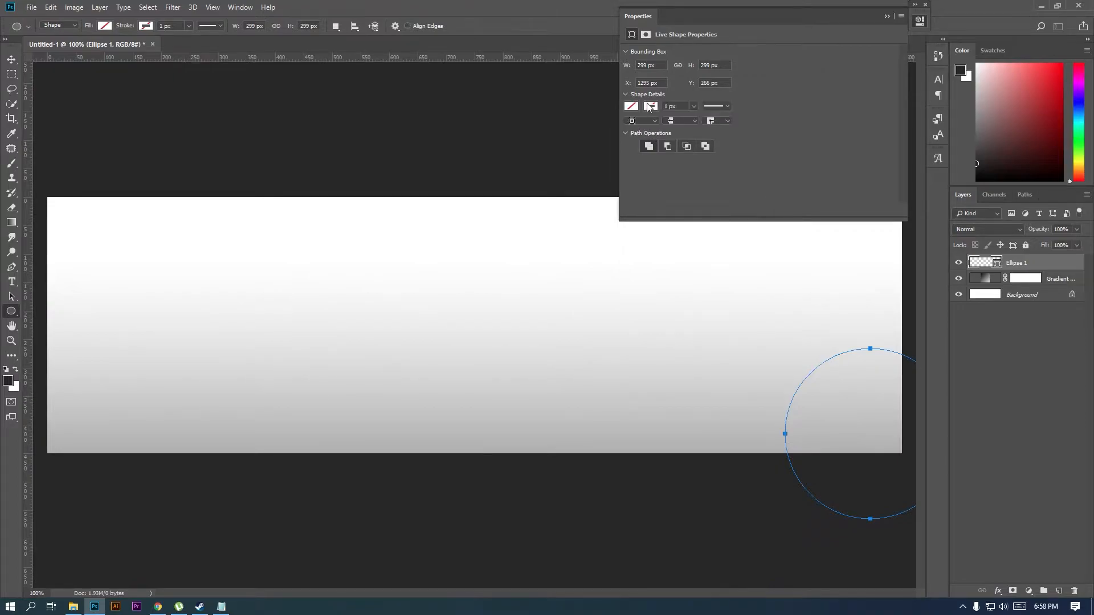
- Give the corner circle a solid dark stroke 4 px wide
{"action": "left_click", "coordinate": [650, 106]}
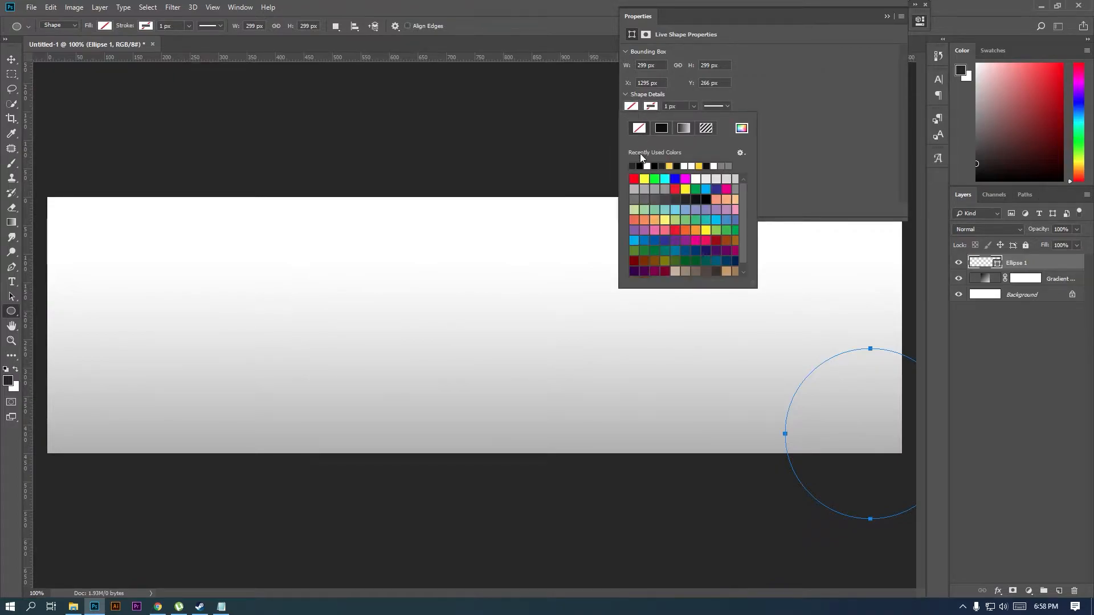
{"action": "left_click", "coordinate": [740, 128]}
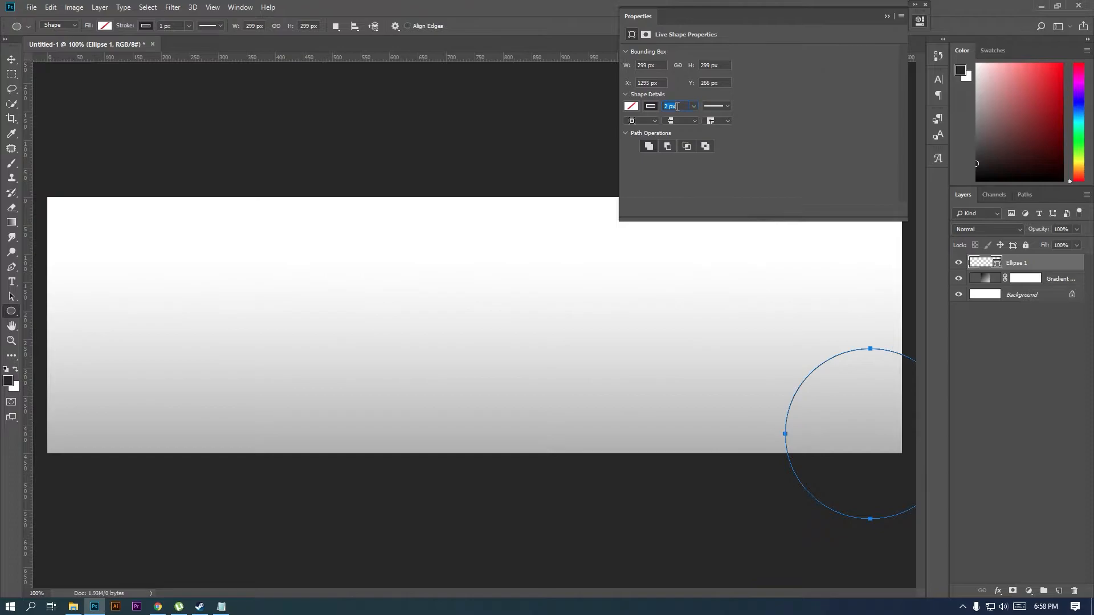
{"action": "key", "text": "Return"}
{"action": "left_click", "coordinate": [885, 16]}
{"action": "key", "text": "m"}
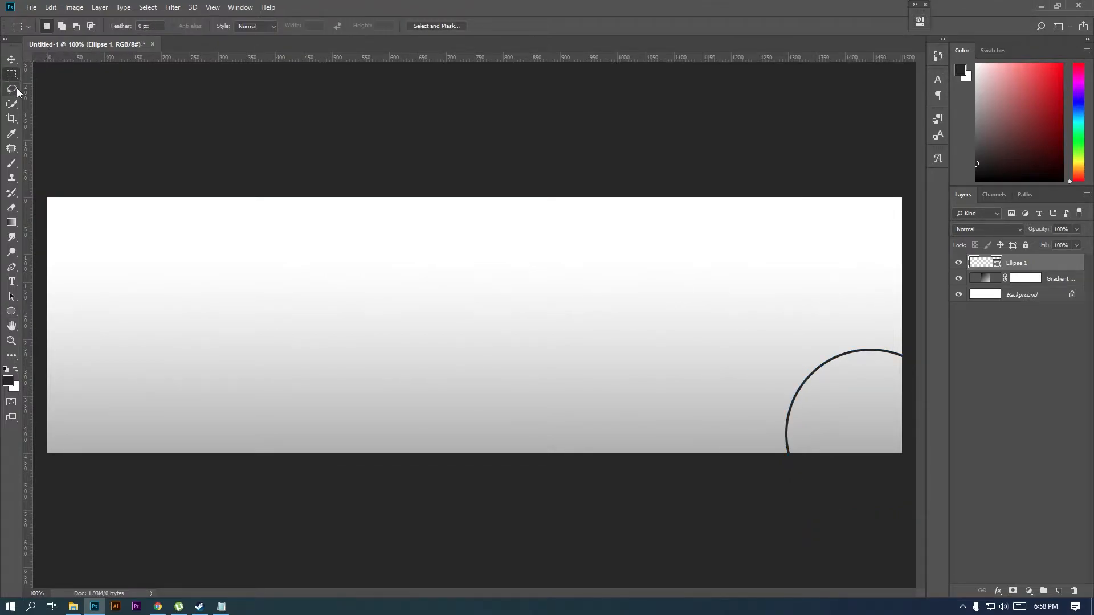
- Draw a second, smaller outlined circle over the canvas's upper-left corner on the same shape layer
{"action": "left_click", "coordinate": [11, 312]}
{"action": "mouse_move", "coordinate": [43, 183]}
{"action": "left_mouse_down"}
{"action": "mouse_move", "coordinate": [188, 331]}
{"action": "mouse_move", "coordinate": [149, 267]}
{"action": "mouse_move", "coordinate": [140, 272]}
{"action": "left_mouse_up"}
{"action": "left_click", "coordinate": [891, 18]}
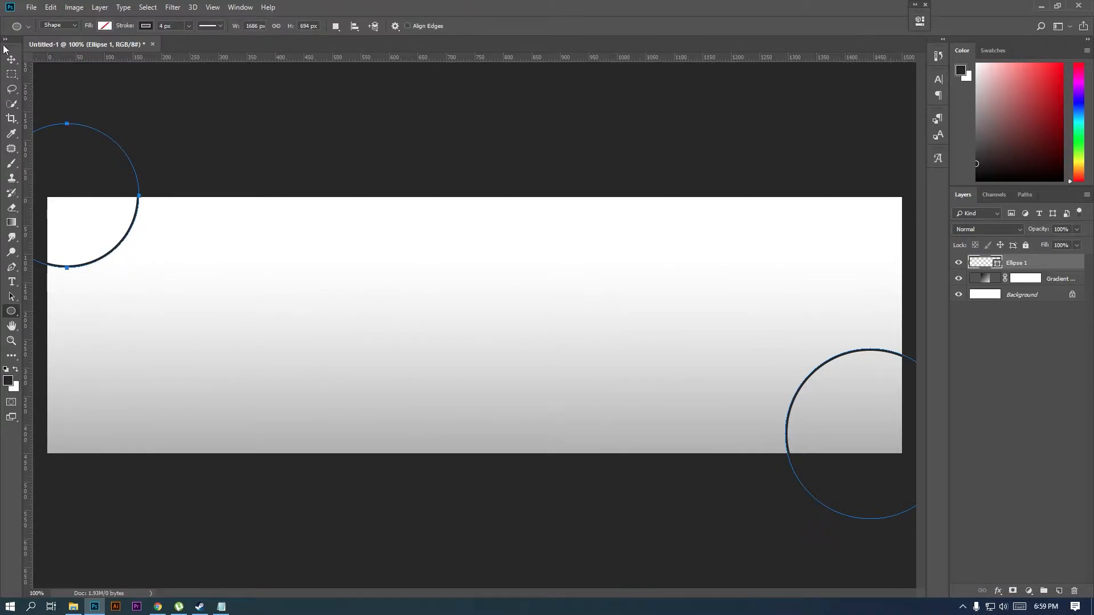
{"action": "left_click", "coordinate": [11, 79]}
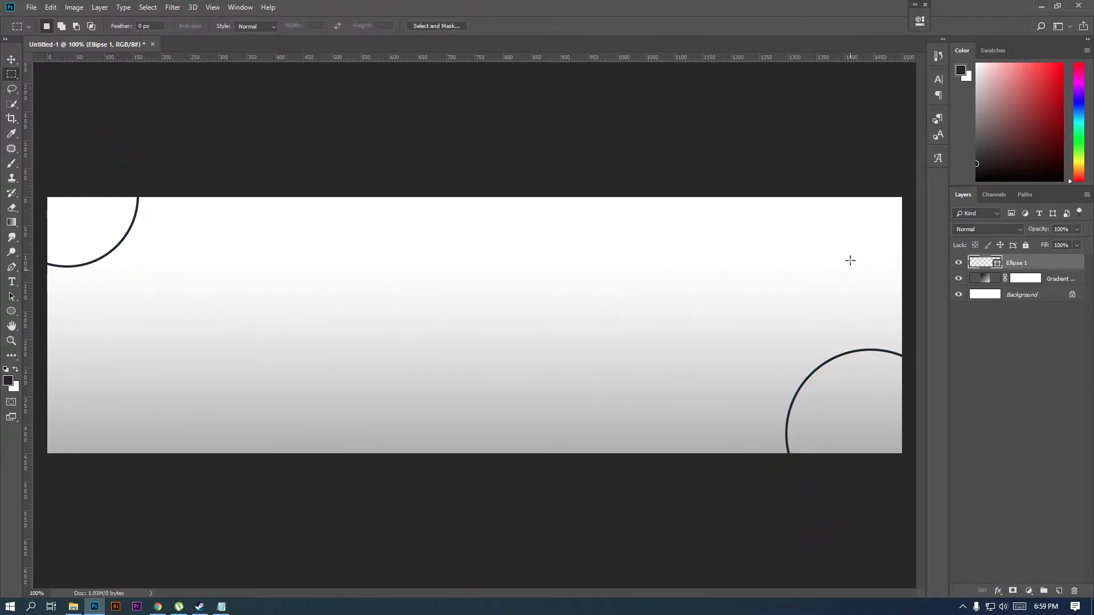
- Add a new layer for a rectangle and place a vertical guide slightly right of the canvas center
{"action": "double_click", "coordinate": [997, 268]}
{"action": "left_click", "coordinate": [1049, 225]}
{"action": "left_click", "coordinate": [1058, 591]}
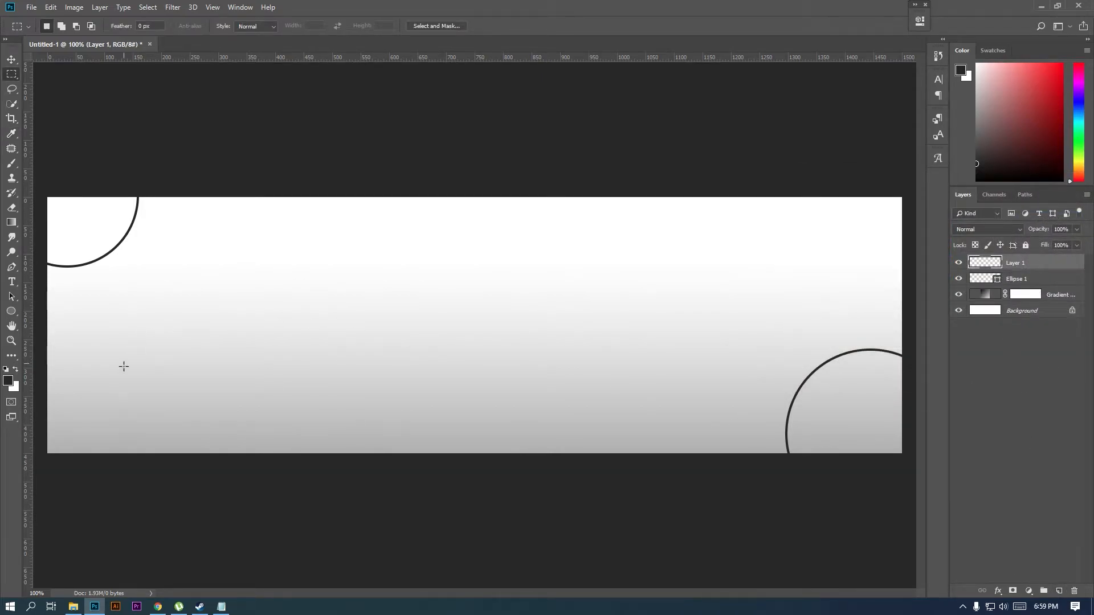
{"action": "left_click", "coordinate": [8, 313]}
{"action": "left_click_drag", "start_coordinate": [24, 340], "coordinate": [492, 360]}
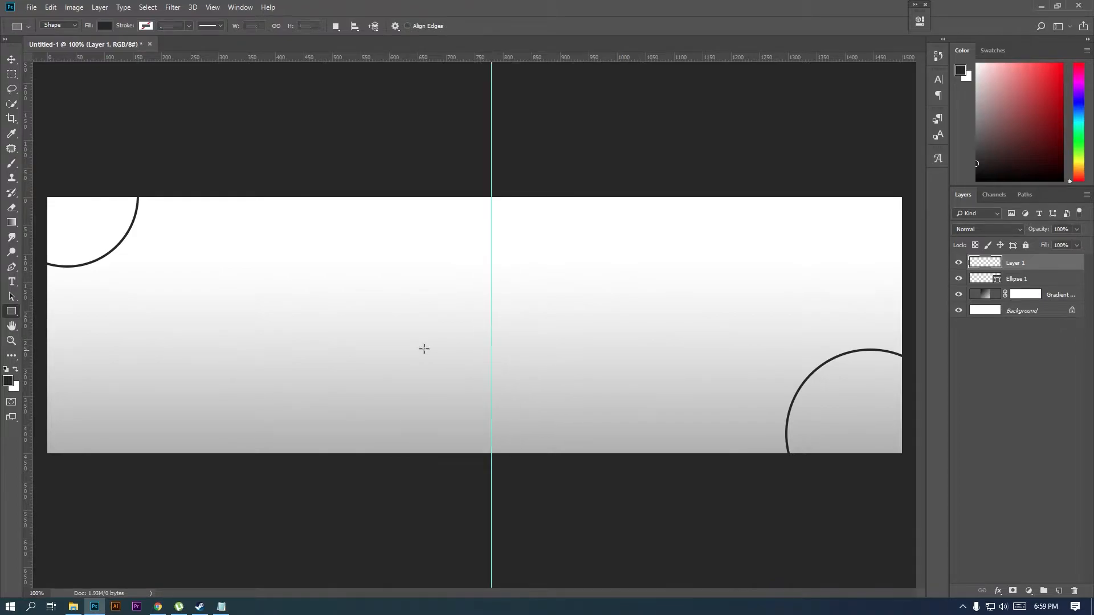
- Draw a thin dark vertical divider about 4 × 197 px in the left half of the banner
{"action": "left_click_drag", "start_coordinate": [293, 279], "coordinate": [297, 390]}
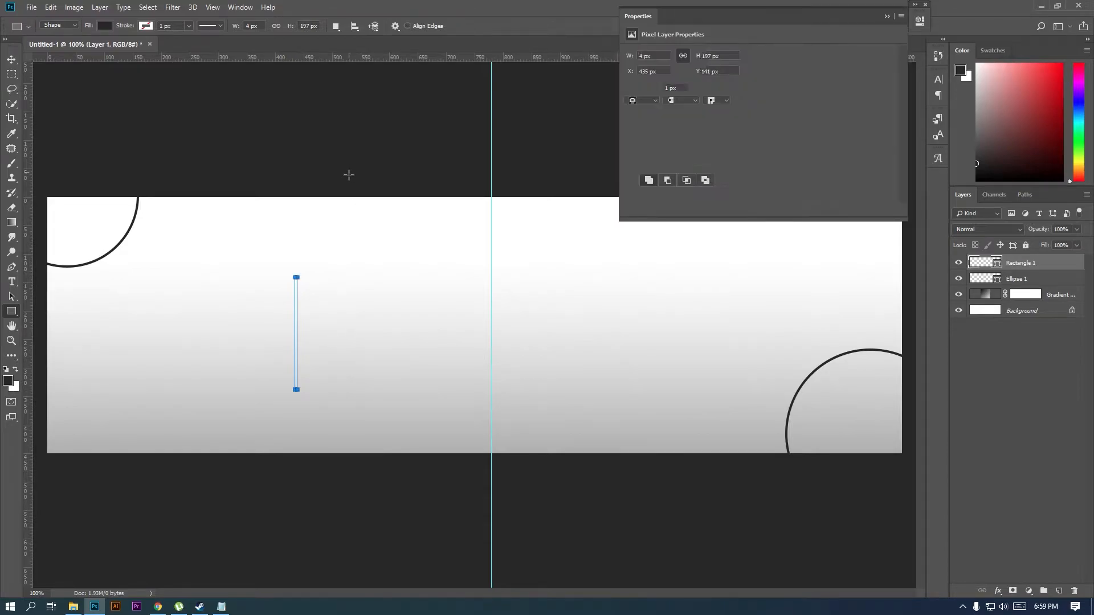
{"action": "left_click", "coordinate": [887, 16]}
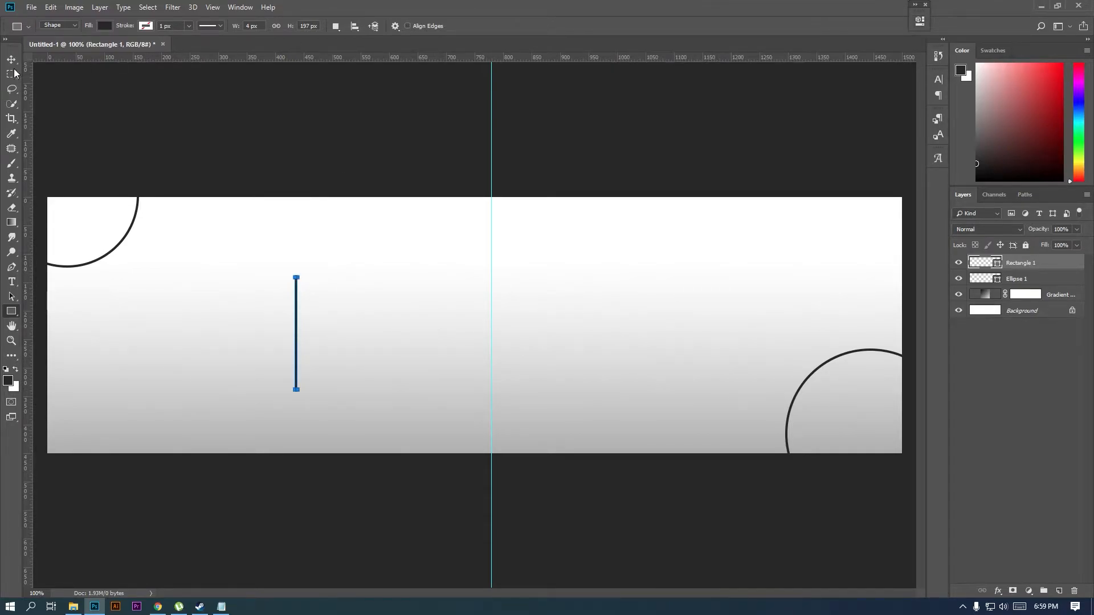
{"action": "left_click", "coordinate": [12, 296]}
- Draw a dark filled circle about 234 px in diameter on a new layer and center it on the vertical guide
{"action": "left_click", "coordinate": [14, 312]}
{"action": "left_click", "coordinate": [35, 333]}
{"action": "left_click", "coordinate": [1056, 591]}
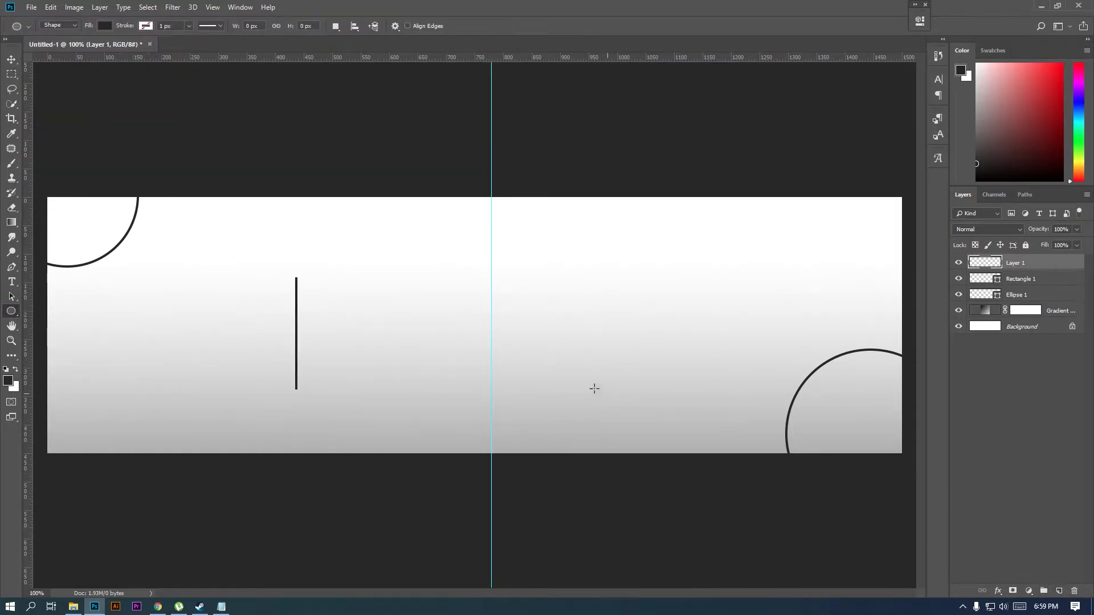
{"action": "left_click_drag", "start_coordinate": [478, 291], "coordinate": [540, 366]}
{"action": "key", "text": "v"}
{"action": "left_click_drag", "start_coordinate": [440, 287], "coordinate": [478, 325]}
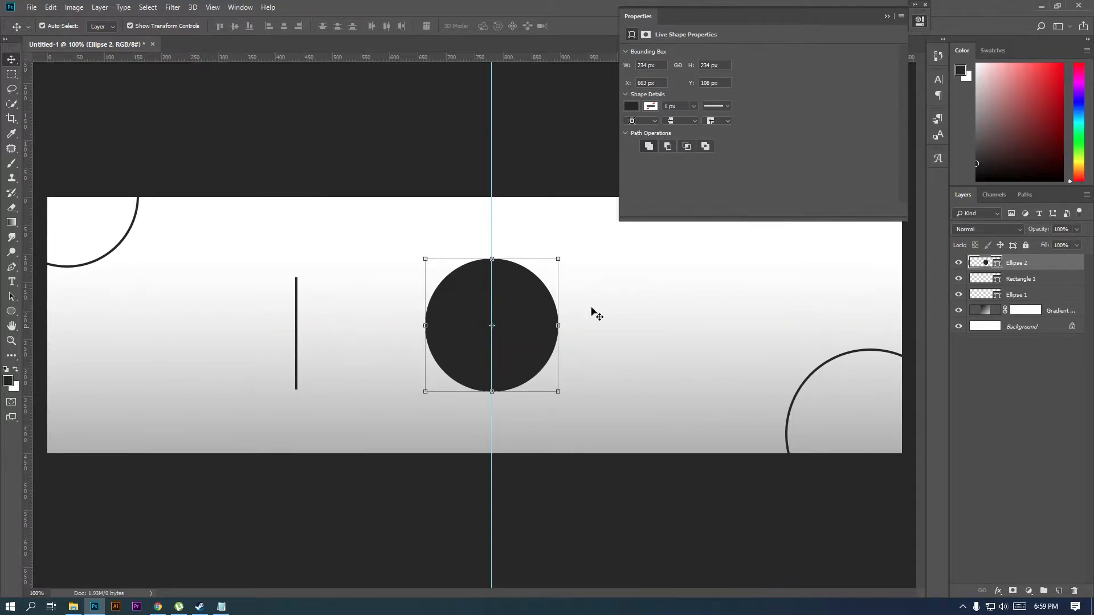
- Align the vertical centers of the divider line and the filled circle
{"action": "left_click", "coordinate": [1021, 281], "text": "shift"}
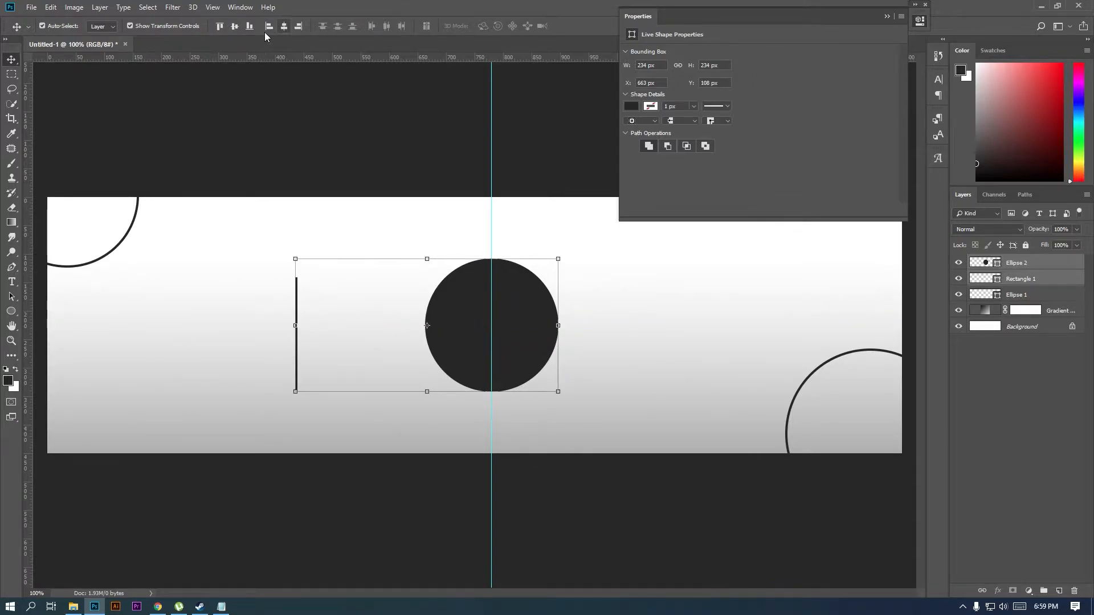
{"action": "key", "text": "m"}
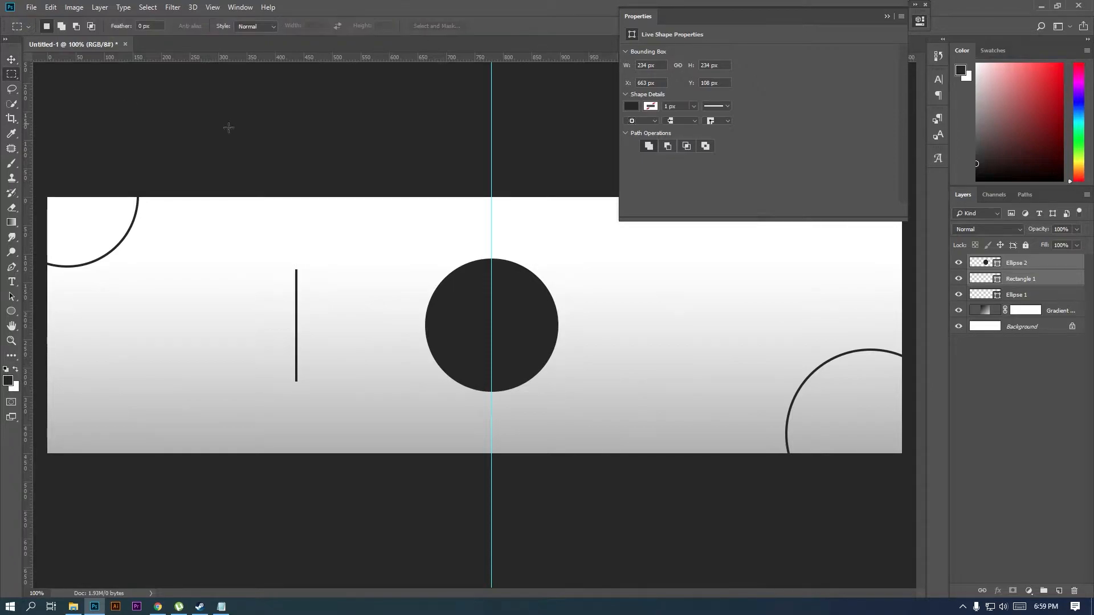
{"action": "left_click", "coordinate": [1032, 282]}
{"action": "key", "text": "v"}
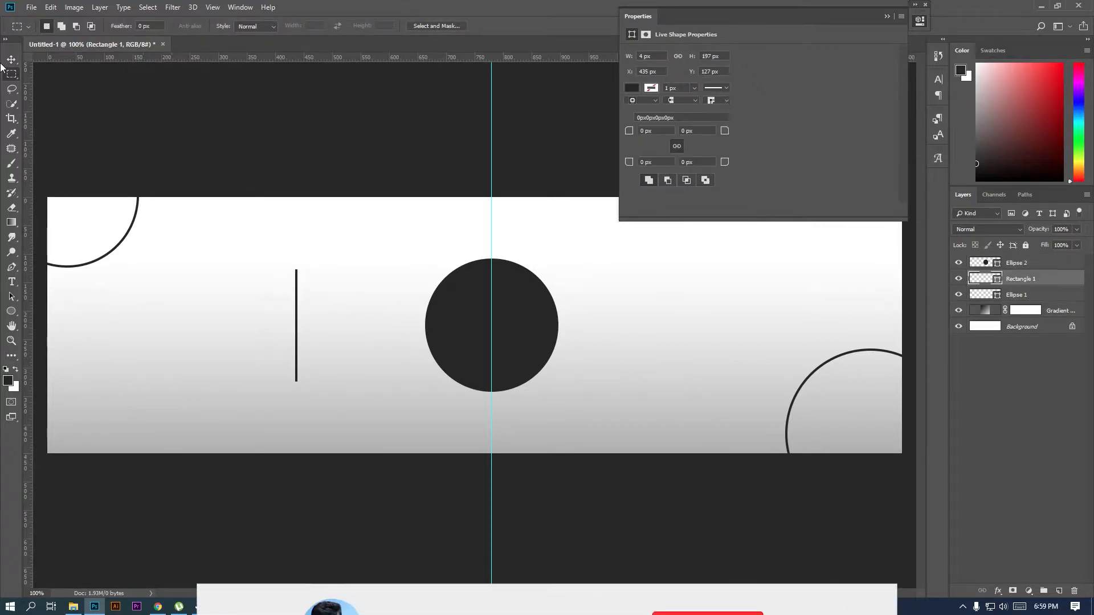
{"action": "left_click", "coordinate": [887, 17]}
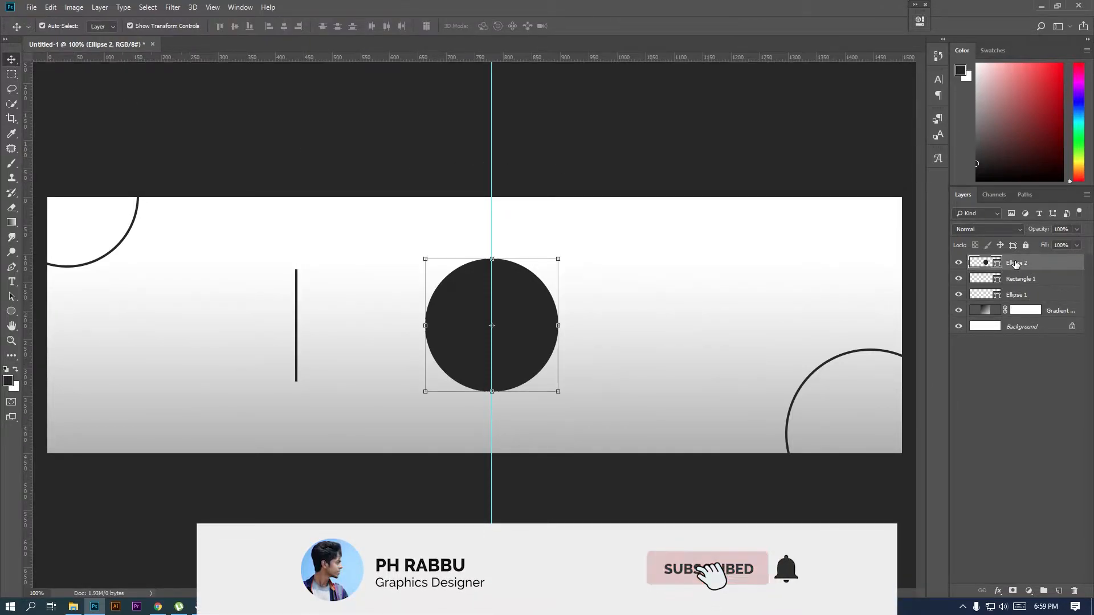
- Draw a grunge brush-ring custom shape about 257 × 273 px around the circle, on a new layer beneath it
{"action": "left_click", "coordinate": [1059, 591]}
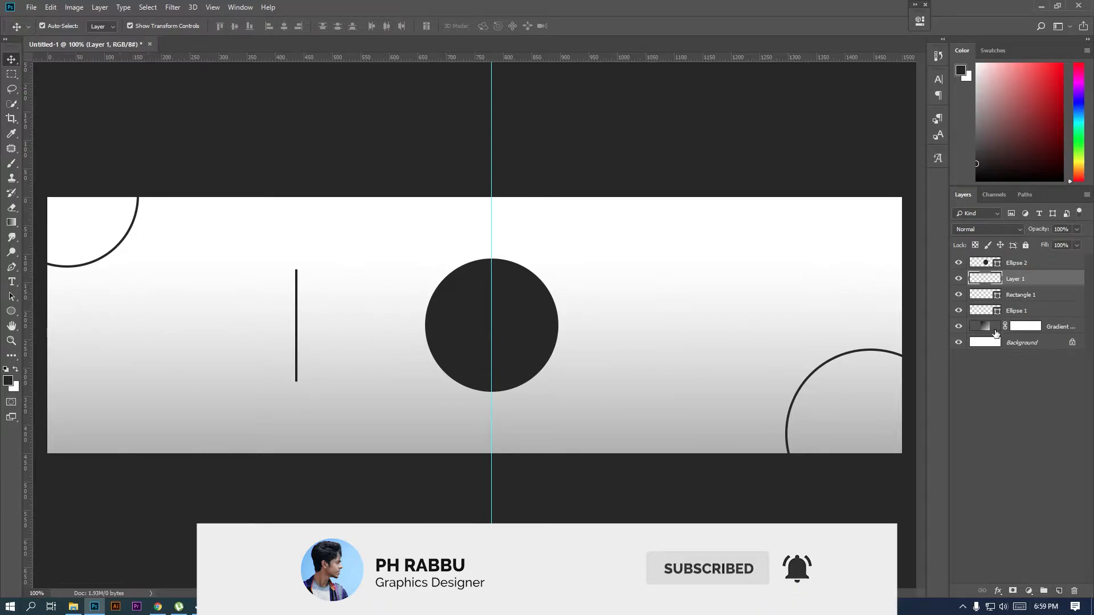
{"action": "left_click", "coordinate": [11, 311]}
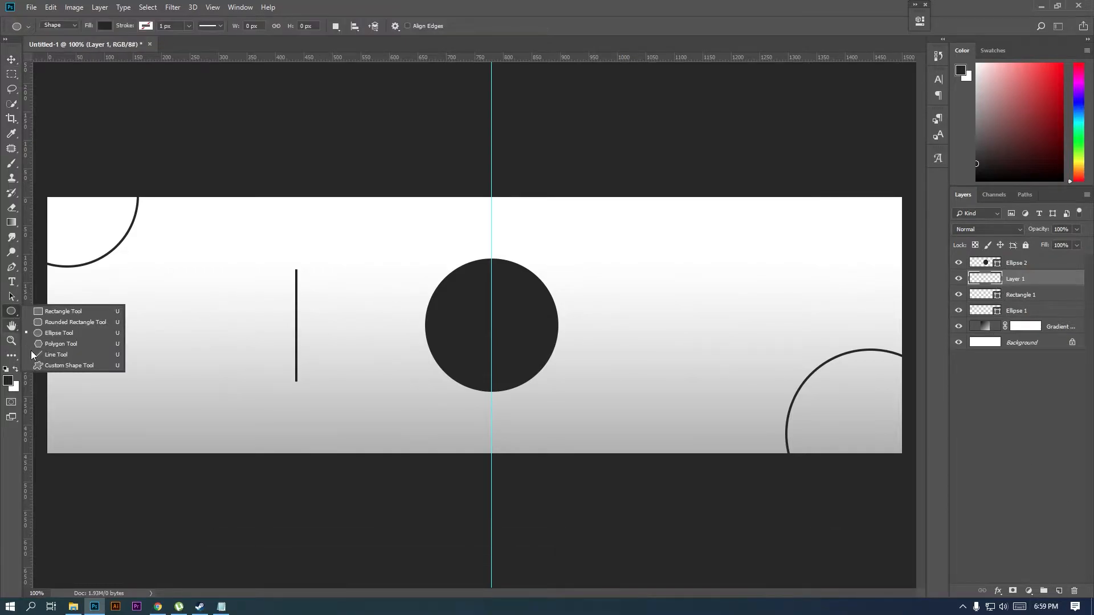
{"action": "left_click", "coordinate": [44, 367]}
{"action": "right_click", "coordinate": [195, 352]}
{"action": "left_click", "coordinate": [200, 426]}
{"action": "left_click_drag", "start_coordinate": [421, 255], "coordinate": [566, 423]}
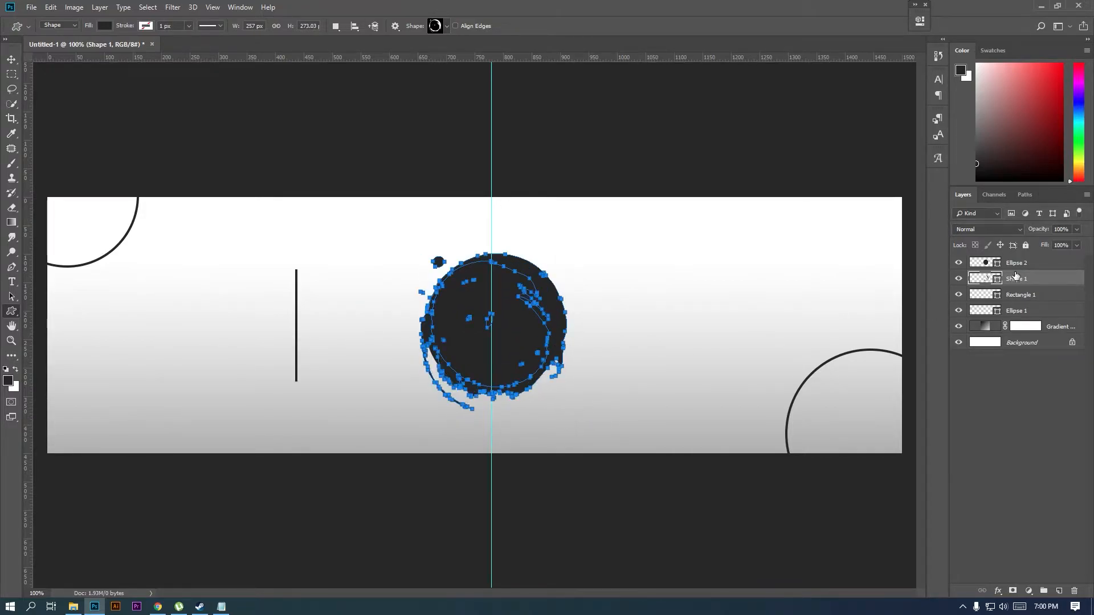
- Change the fill color of the central circle to turquoise
{"action": "double_click", "coordinate": [998, 265]}
{"action": "left_click", "coordinate": [935, 265]}
{"action": "left_click_drag", "start_coordinate": [941, 284], "coordinate": [948, 231]}
{"action": "left_click", "coordinate": [948, 254]}
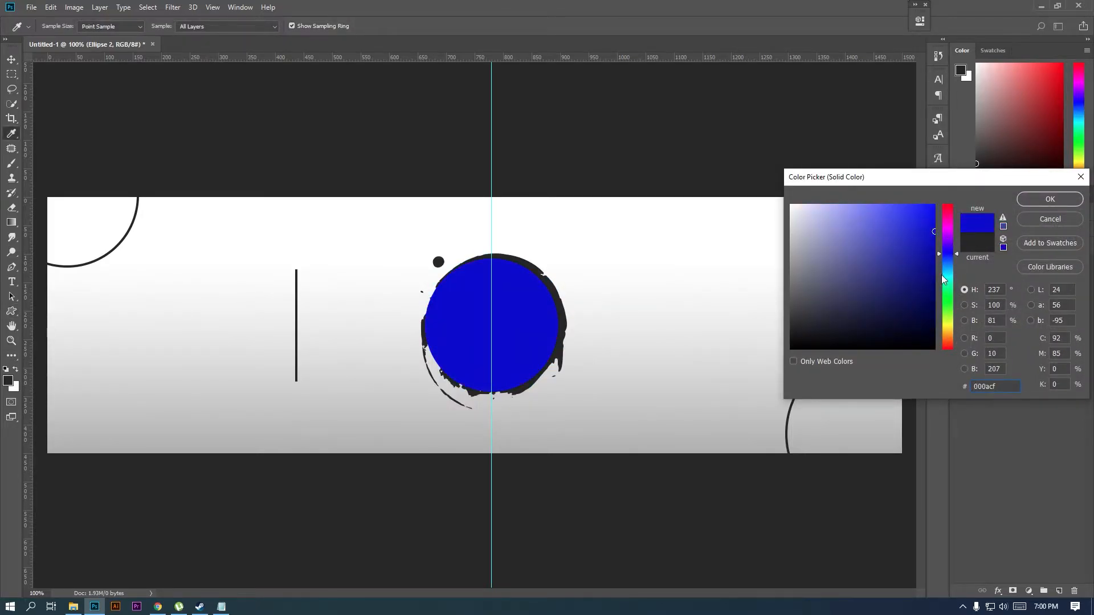
{"action": "left_click", "coordinate": [944, 279]}
{"action": "left_click", "coordinate": [1050, 199]}
- Nudge the brush-ring shape three increments to the left behind the turquoise circle
{"action": "key", "text": "v"}
{"action": "left_click", "coordinate": [456, 263]}
{"action": "key", "text": "Left"}
{"action": "key", "text": "Left"}
{"action": "key", "text": "Left"}
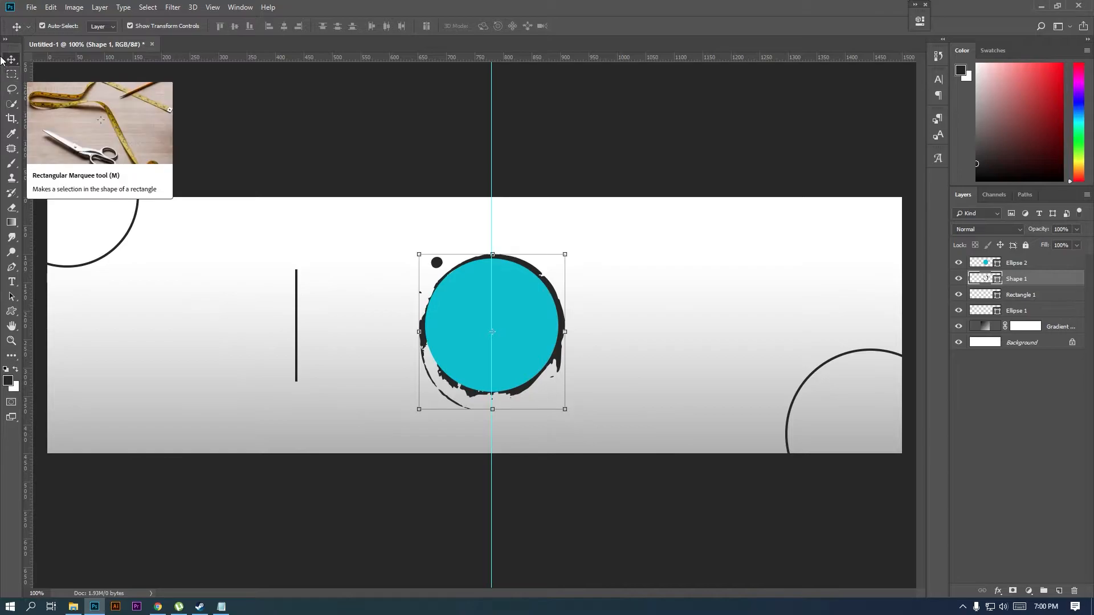
{"action": "left_click", "coordinate": [9, 74]}
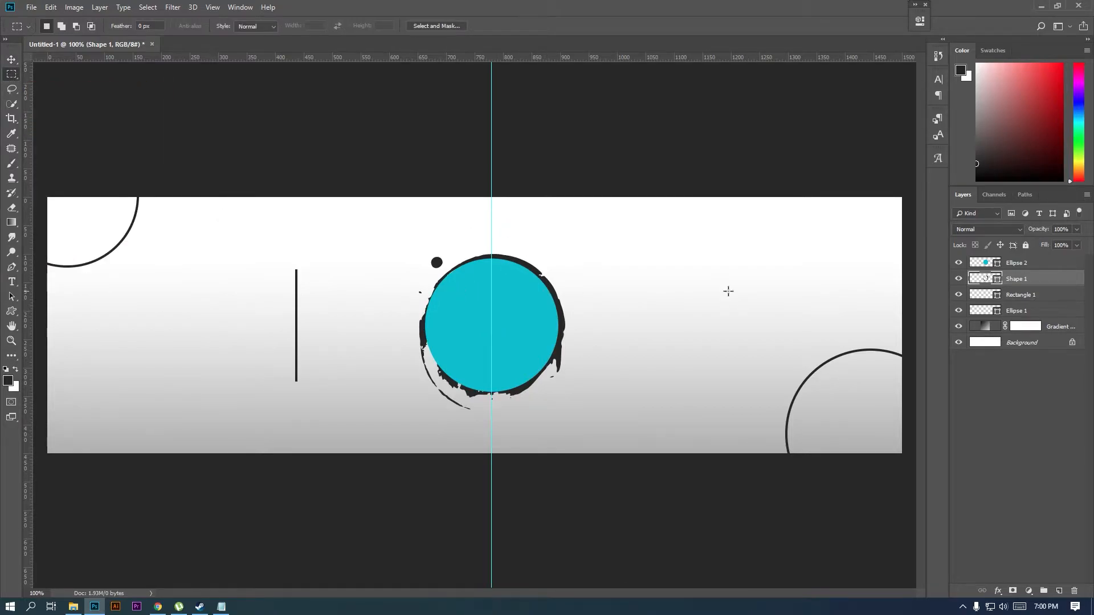
- Group the turquoise circle and brush-ring layers, and make the divider's layer active
{"action": "left_click", "coordinate": [1032, 265]}
{"action": "left_click", "coordinate": [1031, 276], "text": "shift"}
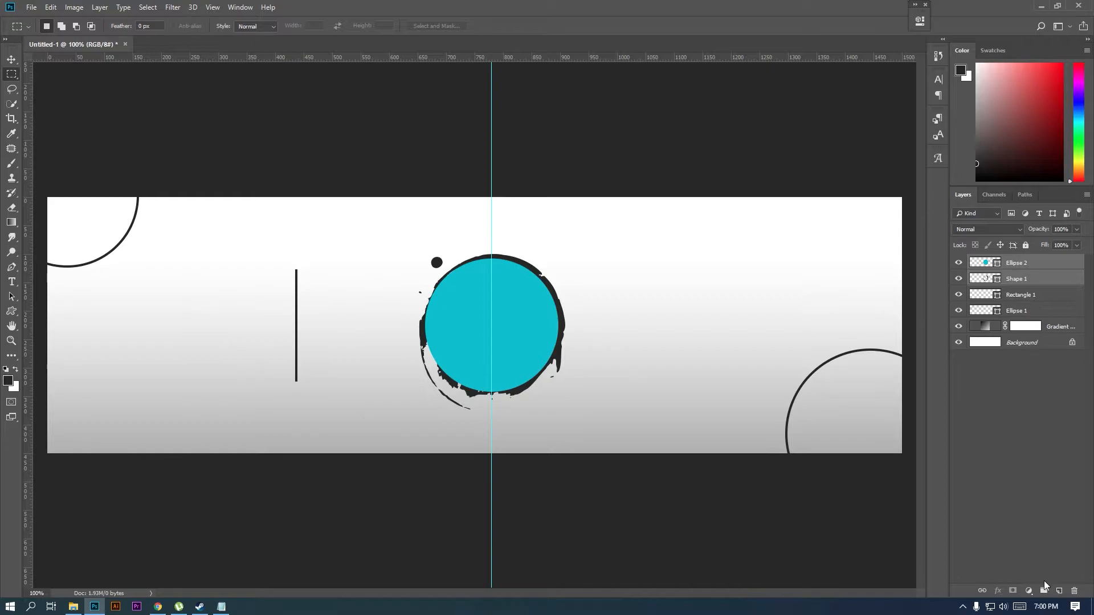
{"action": "key", "text": "ctrl+g"}
{"action": "left_click", "coordinate": [1035, 276]}
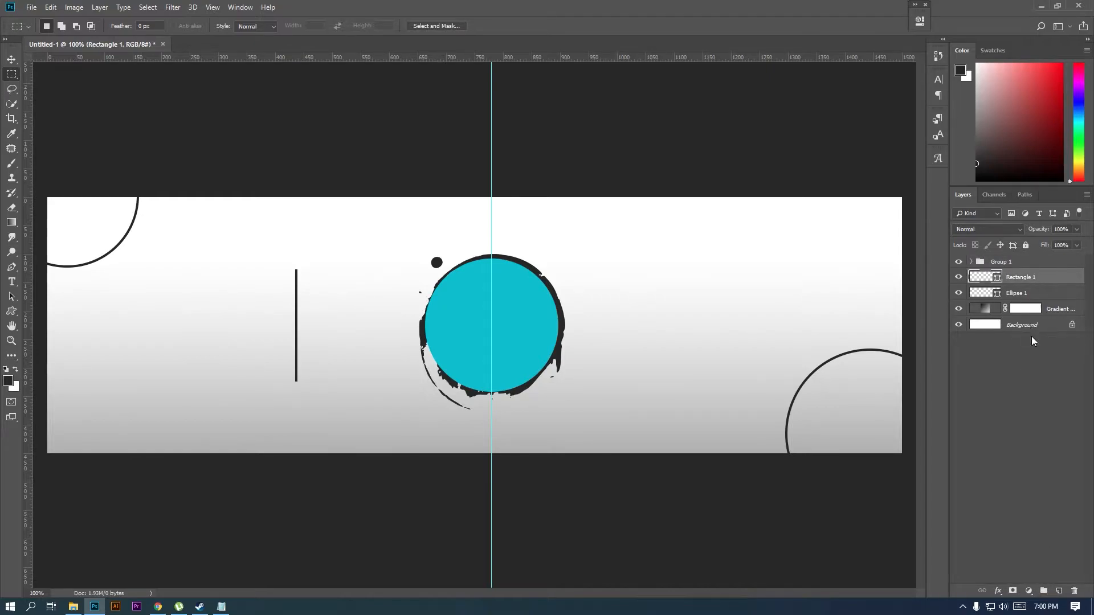
- Group the divider, corner-circle and gradient layers, and add a new top group containing an empty layer
{"action": "left_click", "coordinate": [1058, 315], "text": "shift"}
{"action": "key", "text": "ctrl+g"}
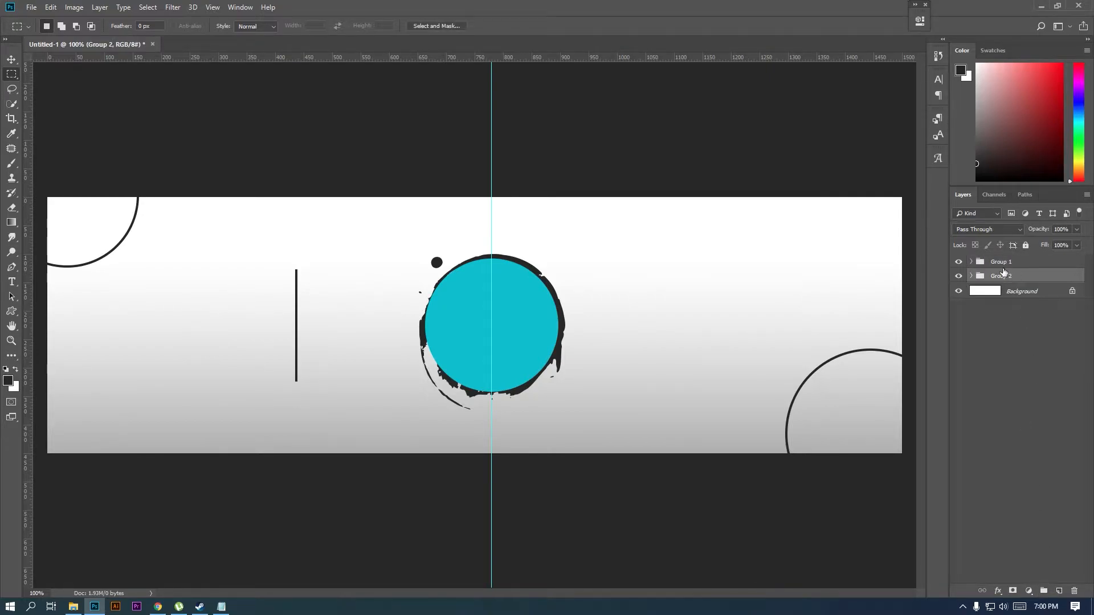
{"action": "key", "text": "alt+bracketright"}
{"action": "left_click", "coordinate": [1043, 593]}
{"action": "left_click", "coordinate": [1055, 592]}
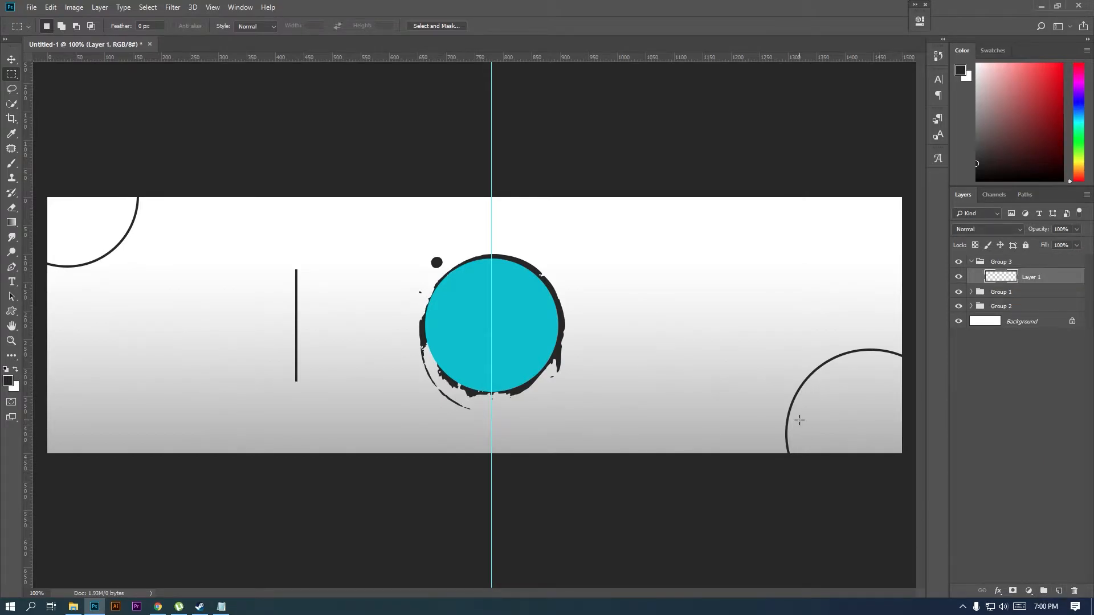
- Add a text line right of the turquoise circle containing the full name copied from the Notepad notes
{"action": "left_click", "coordinate": [11, 282]}
{"action": "left_click", "coordinate": [657, 275]}
{"action": "left_click", "coordinate": [222, 607]}
{"action": "left_click_drag", "start_coordinate": [465, 235], "coordinate": [606, 236]}
{"action": "right_click", "coordinate": [608, 235]}
{"action": "left_click", "coordinate": [633, 274]}
{"action": "left_click", "coordinate": [672, 5]}
{"action": "key", "text": "ctrl+v"}
{"action": "key", "text": "ctrl+a"}
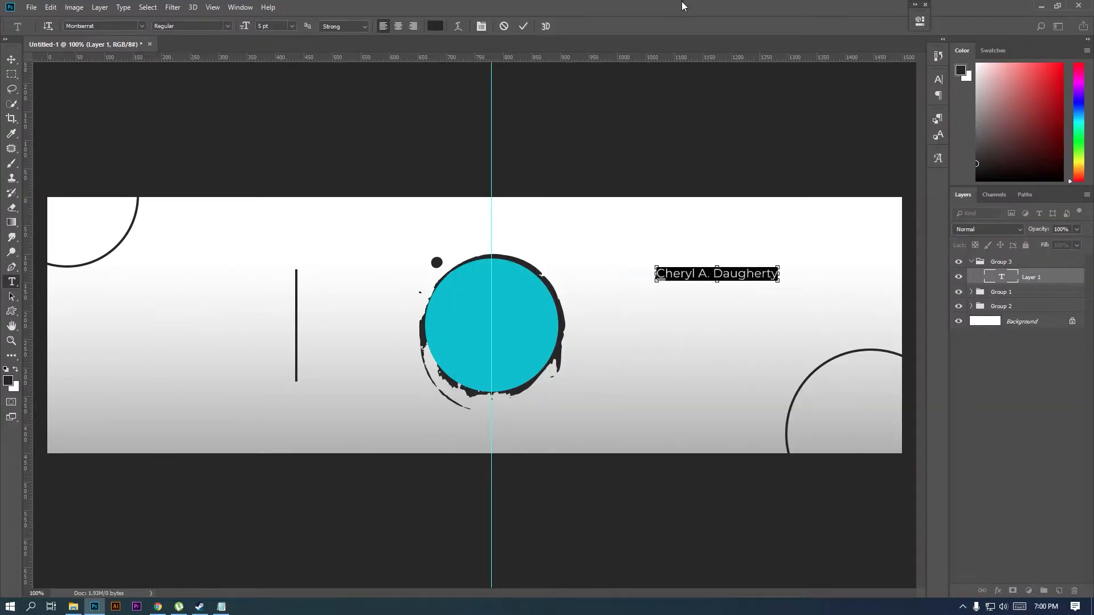
- Format the full-name text as Montserrat ExtraBold, all caps, at 9 pt
{"action": "left_click", "coordinate": [938, 79]}
{"action": "left_click", "coordinate": [918, 93]}
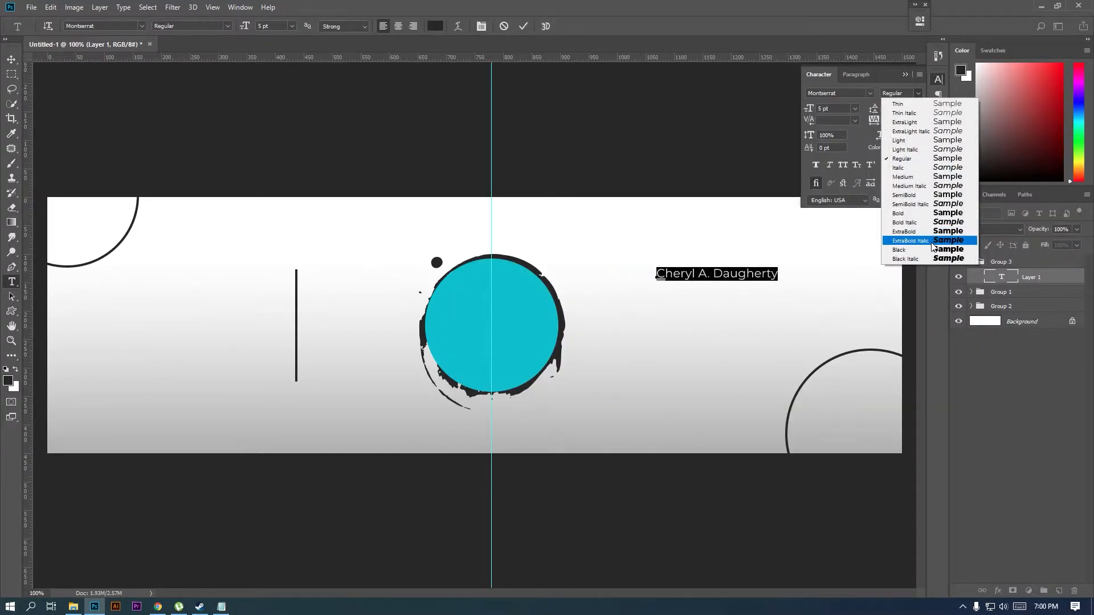
{"action": "left_click", "coordinate": [906, 231]}
{"action": "left_click", "coordinate": [844, 166]}
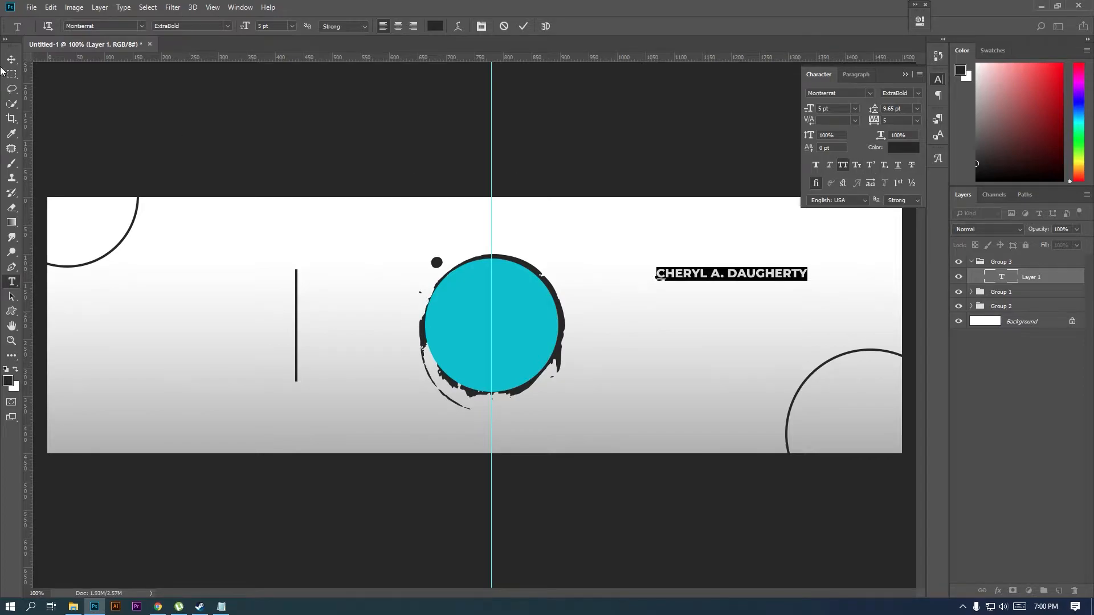
{"action": "left_click", "coordinate": [855, 108]}
{"action": "left_click", "coordinate": [843, 177]}
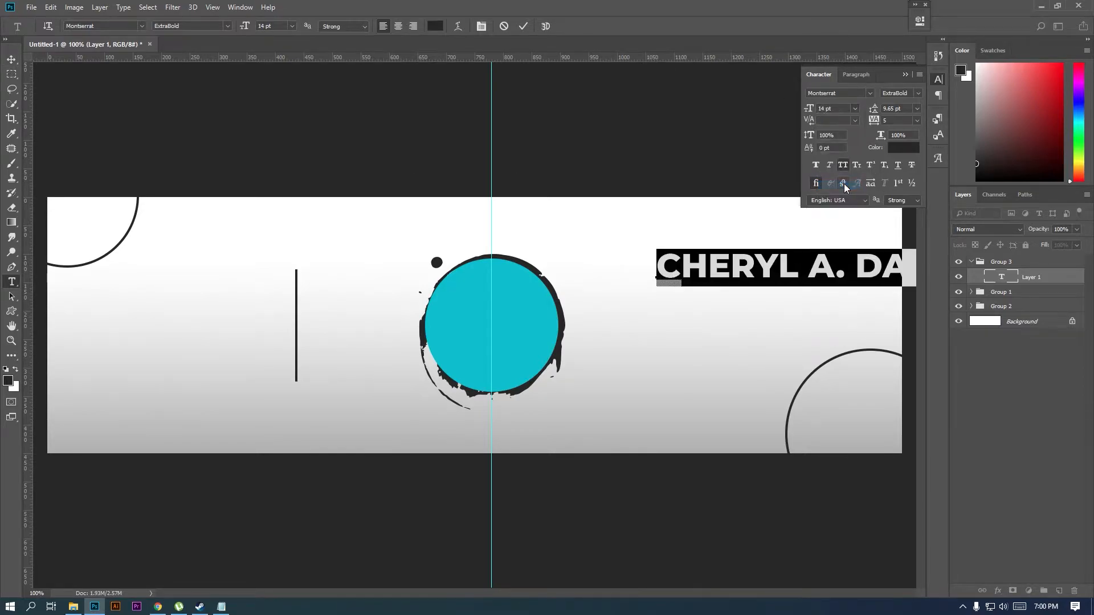
{"action": "left_click", "coordinate": [854, 108]}
{"action": "left_click", "coordinate": [842, 159]}
{"action": "left_click", "coordinate": [855, 109]}
{"action": "left_click", "coordinate": [847, 150]}
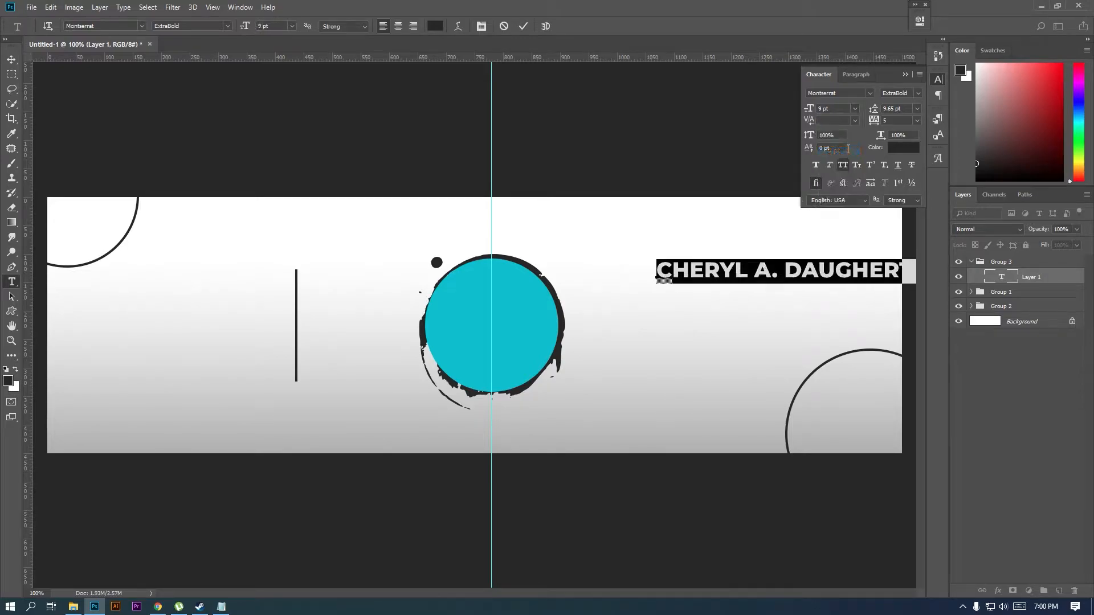
- Scale the name text down to 7.66 pt in the banner's upper-right area and duplicate it directly beneath
{"action": "left_click", "coordinate": [11, 60]}
{"action": "left_click_drag", "start_coordinate": [735, 273], "coordinate": [695, 272]}
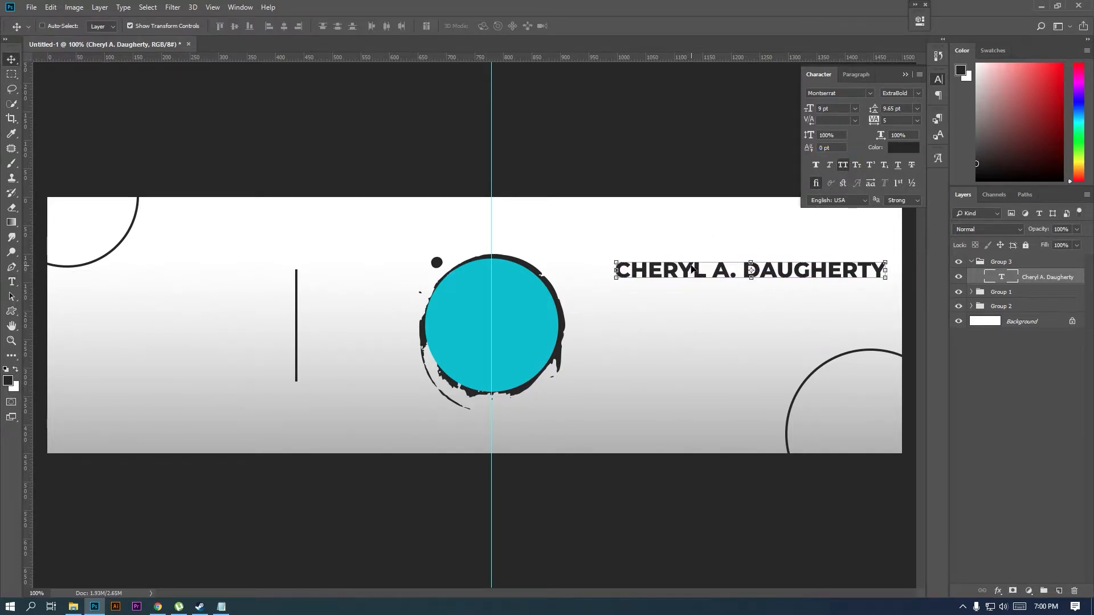
{"action": "left_click_drag", "start_coordinate": [885, 279], "coordinate": [821, 272]}
{"action": "key", "text": "Return"}
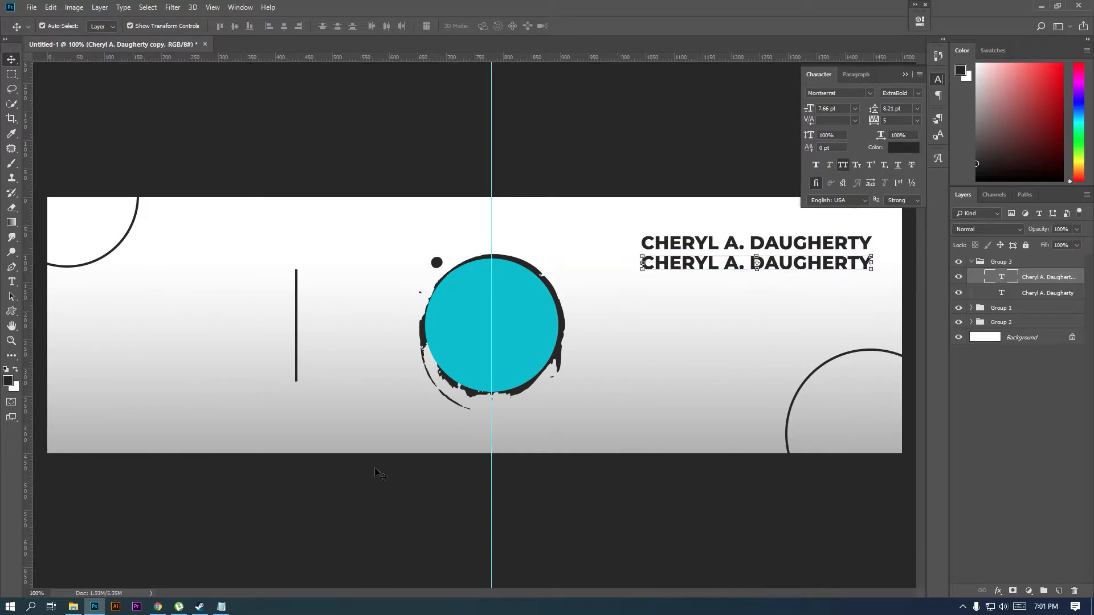
- Replace the duplicated name line with VIDEO EDITOR copied from the Notepad notes
{"action": "double_click", "coordinate": [999, 278]}
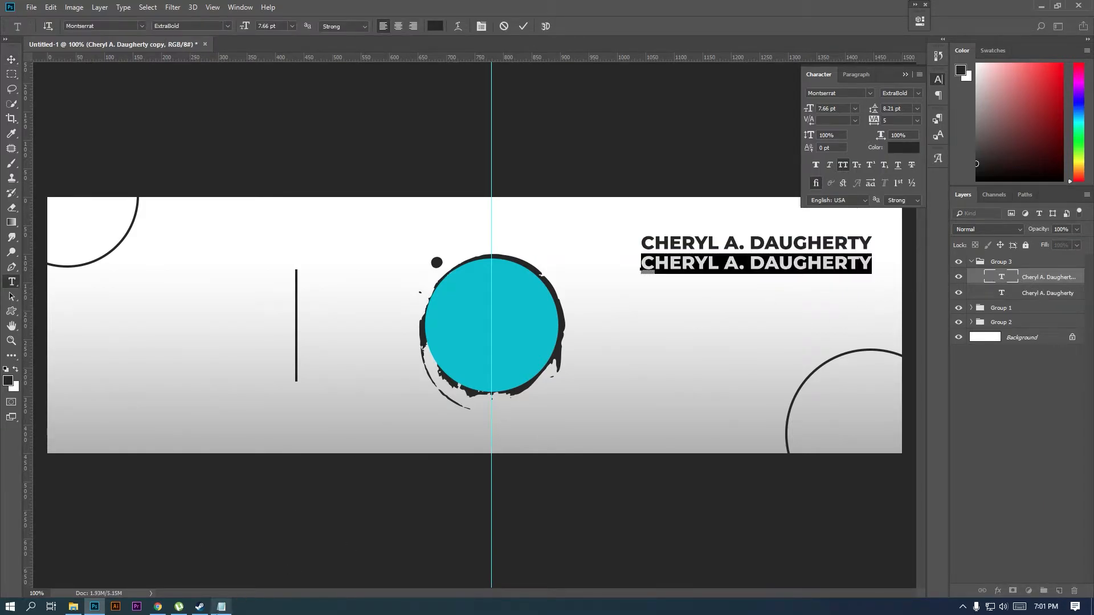
{"action": "left_click", "coordinate": [222, 607]}
{"action": "left_click_drag", "start_coordinate": [548, 252], "coordinate": [325, 255]}
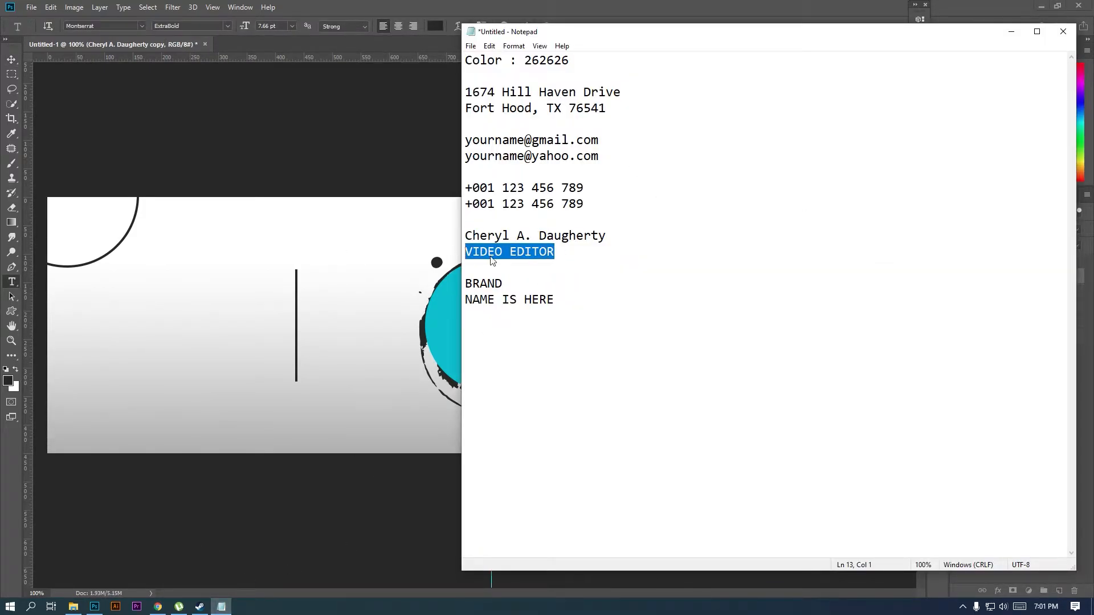
{"action": "key", "text": "ctrl+c"}
{"action": "key", "text": "alt+Tab"}
{"action": "key", "text": "ctrl+v"}
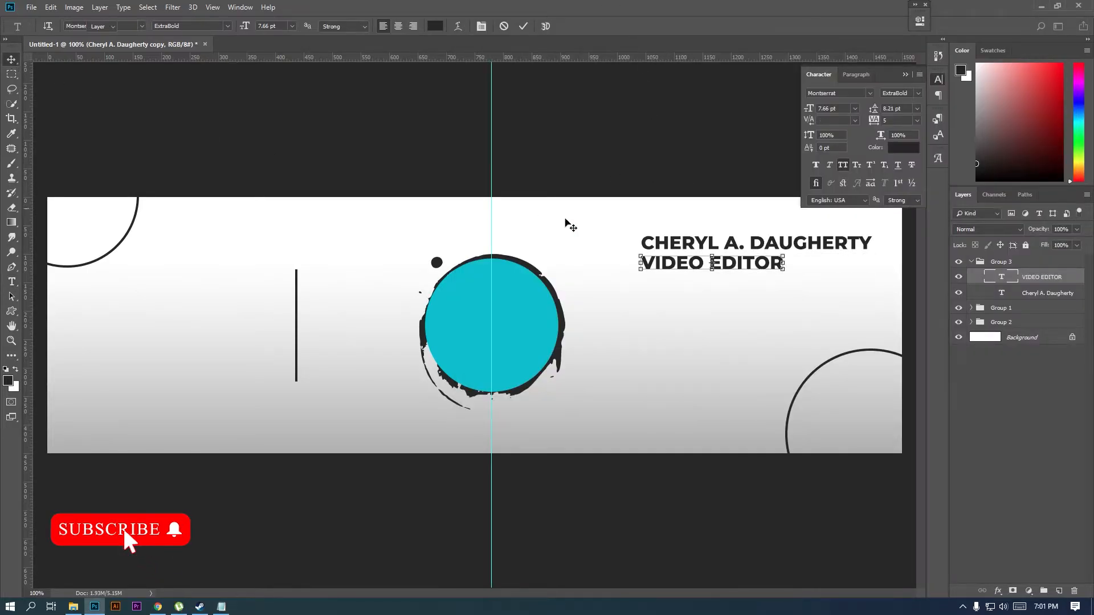
{"action": "key", "text": "ctrl+Return"}
- Set the VIDEO EDITOR line to Montserrat Light at 6 pt
{"action": "left_click", "coordinate": [900, 93]}
{"action": "left_click", "coordinate": [895, 142]}
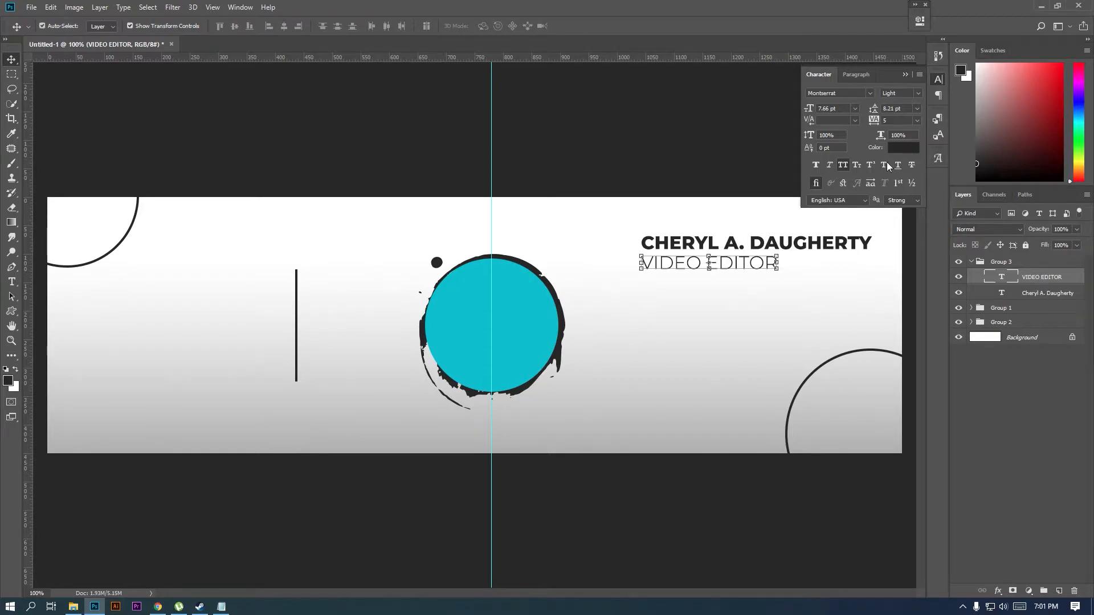
{"action": "left_click", "coordinate": [845, 109]}
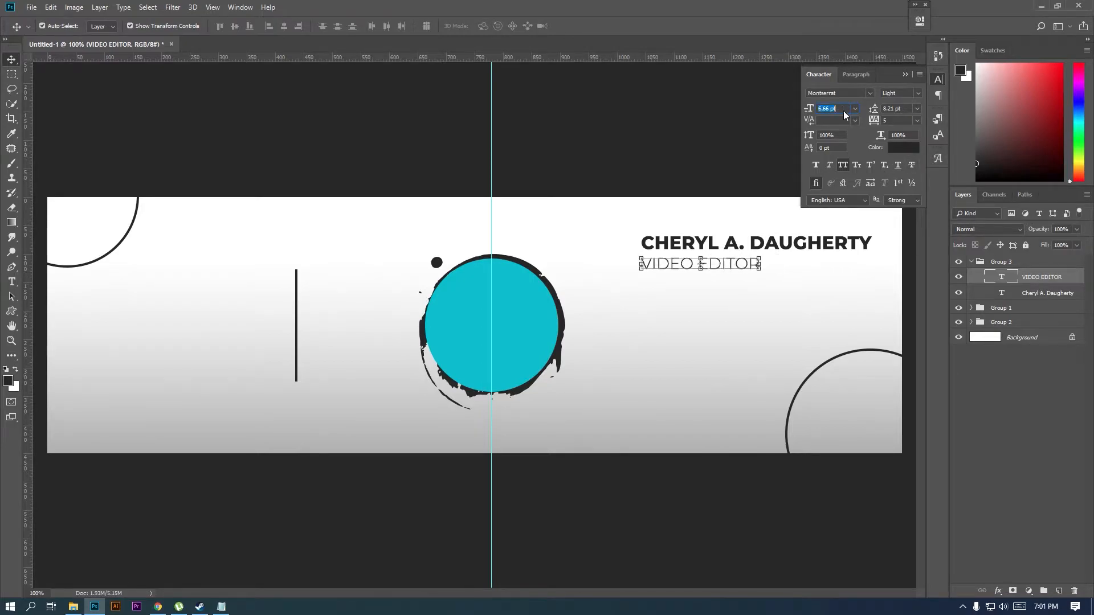
{"action": "type", "text": "6"}
{"action": "key", "text": "Return"}
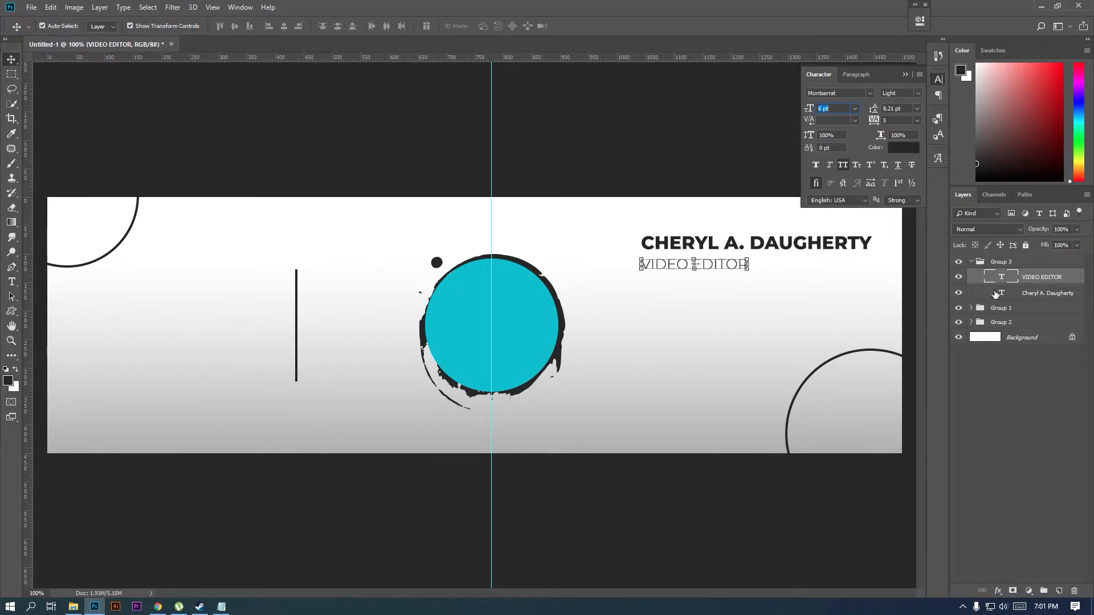
- Align the left edges of the name and VIDEO EDITOR lines, and move VIDEO EDITOR slightly closer to the name
{"action": "left_click", "coordinate": [1037, 294], "text": "shift"}
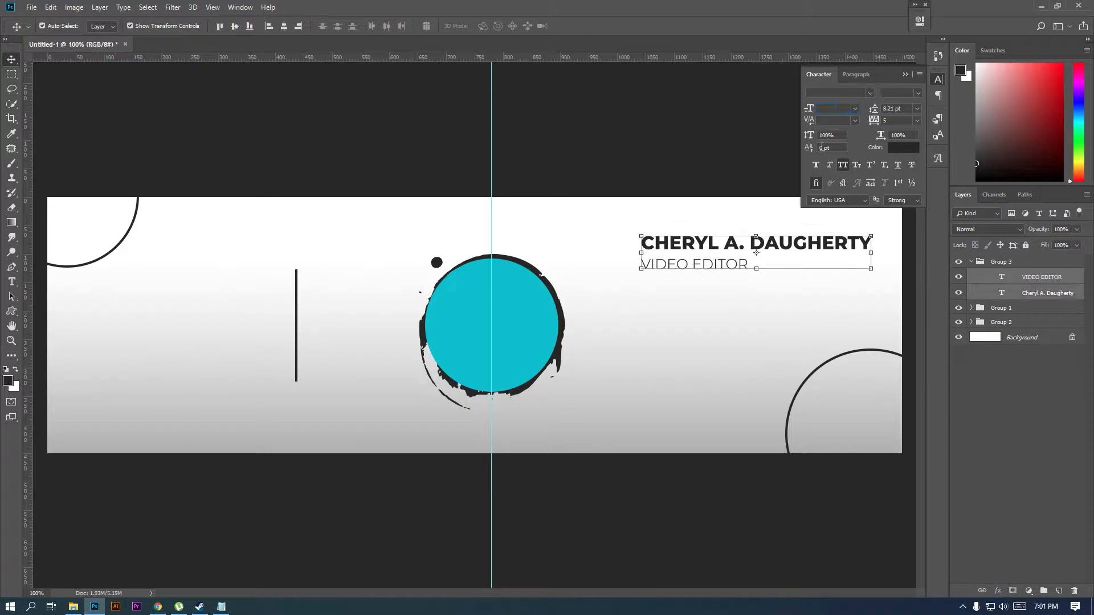
{"action": "left_click", "coordinate": [269, 26]}
{"action": "left_click", "coordinate": [12, 74]}
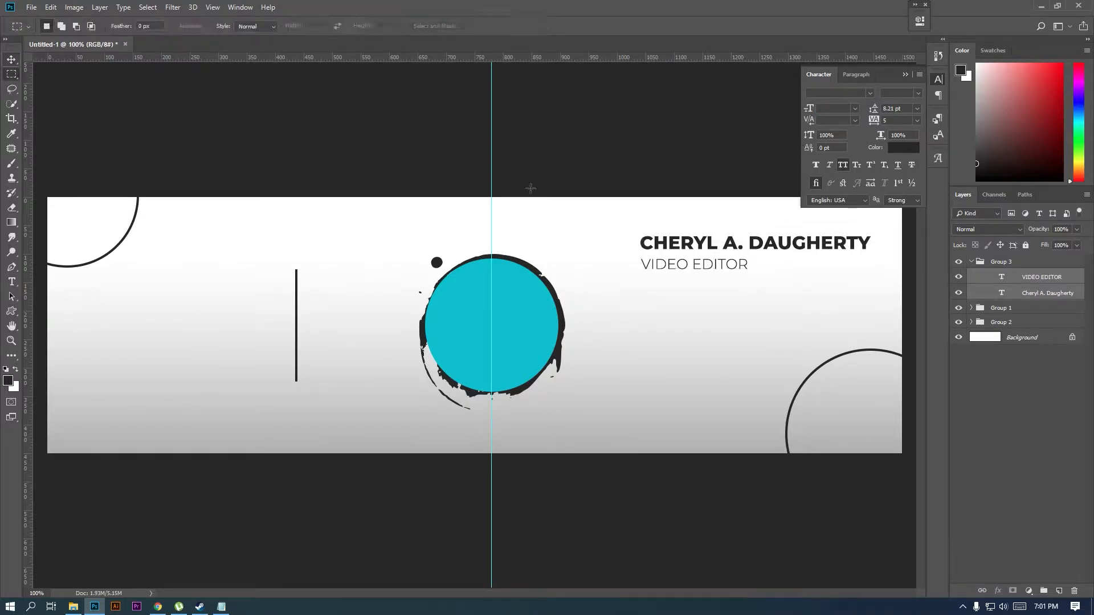
{"action": "left_click", "coordinate": [1048, 278]}
{"action": "key", "text": "v"}
{"action": "left_click_drag", "start_coordinate": [713, 275], "coordinate": [712, 274]}
{"action": "left_click", "coordinate": [11, 75]}
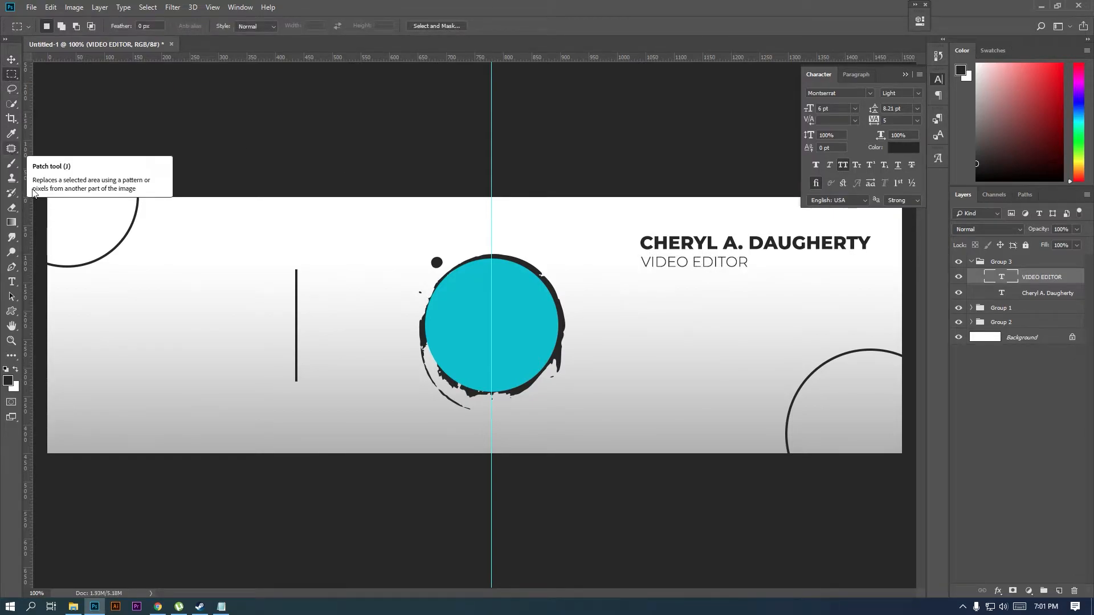
- Enlarge the turquoise circle and brush-ring group to about 116% and move it slightly up along the center guide
{"action": "left_click", "coordinate": [1036, 308]}
{"action": "key", "text": "v"}
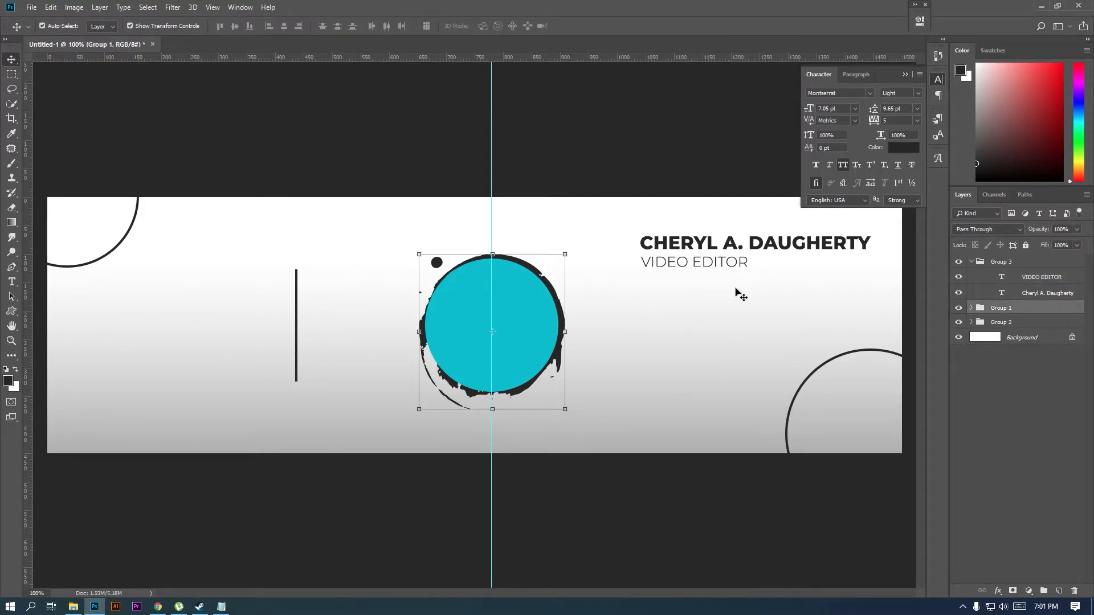
{"action": "left_click_drag", "start_coordinate": [564, 249], "coordinate": [576, 239]}
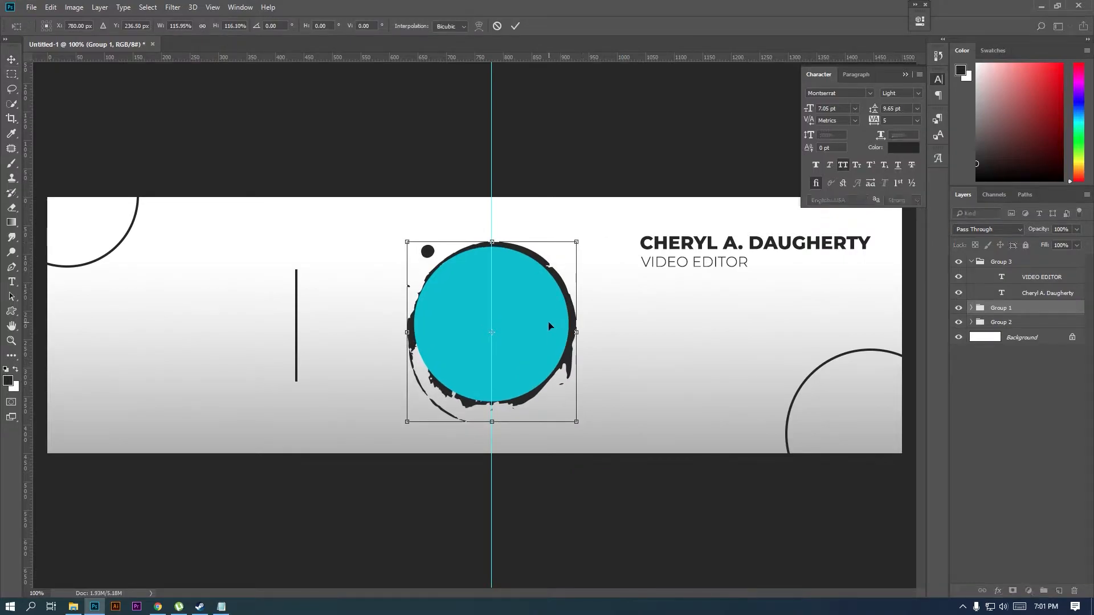
{"action": "left_click_drag", "start_coordinate": [550, 326], "coordinate": [550, 320]}
{"action": "key", "text": "Return"}
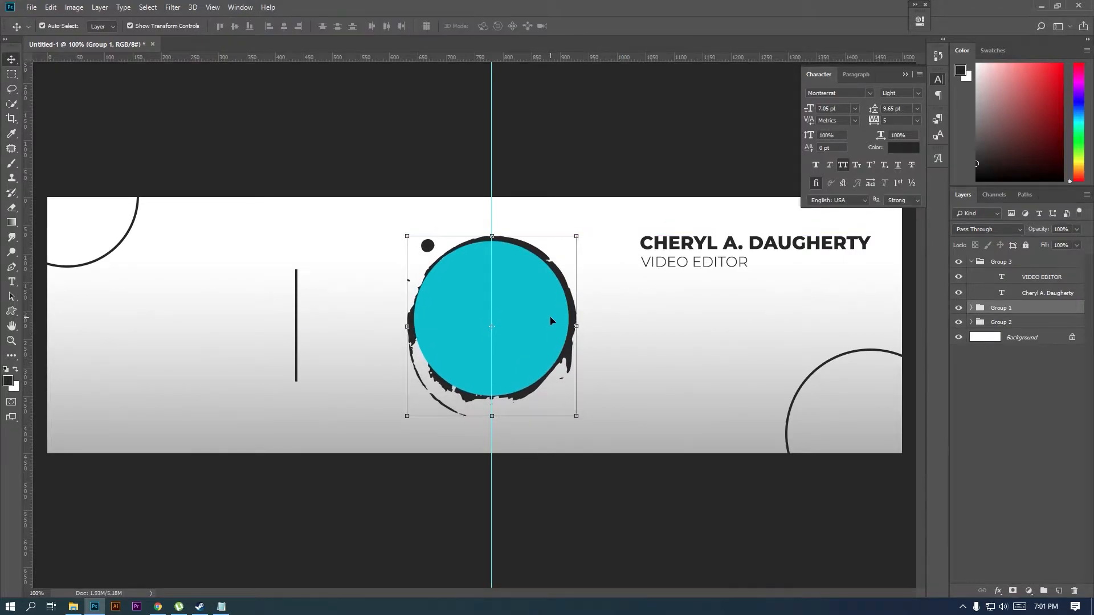
- Add the text BRAND, copied from the Notepad notes, left of the divider on a new layer above the groups
{"action": "left_click", "coordinate": [972, 263]}
{"action": "left_click", "coordinate": [1014, 263]}
{"action": "left_click", "coordinate": [11, 281]}
{"action": "left_click", "coordinate": [162, 311]}
{"action": "left_click", "coordinate": [221, 607]}
{"action": "double_click", "coordinate": [483, 285]}
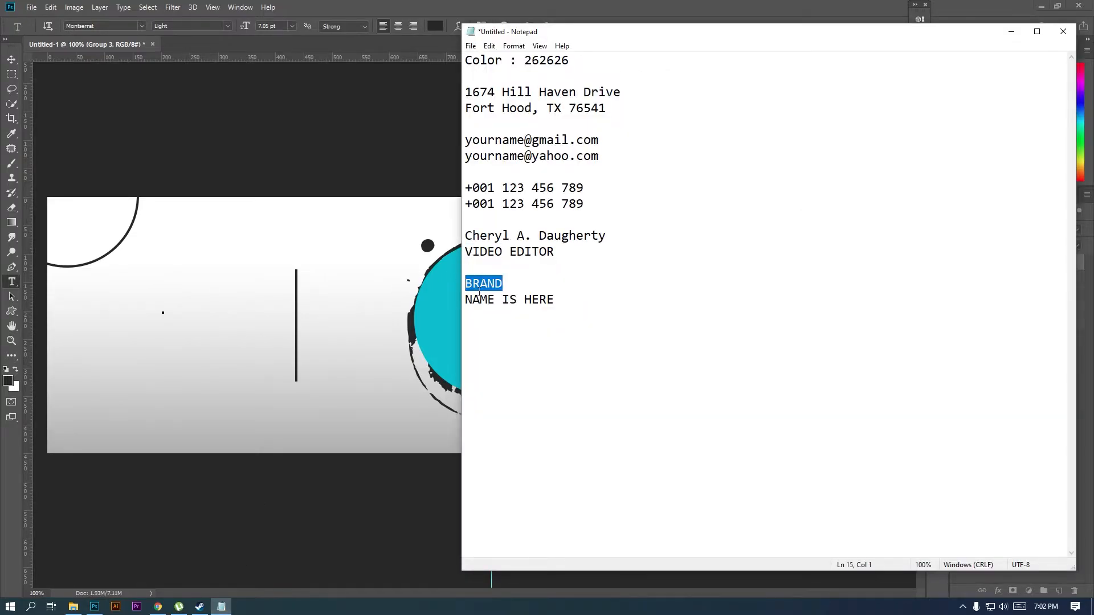
{"action": "right_click", "coordinate": [482, 289]}
{"action": "left_click", "coordinate": [501, 324]}
{"action": "left_click", "coordinate": [369, 183]}
{"action": "key", "text": "ctrl+v"}
- Set the BRAND text's font weight to Montserrat Black
{"action": "key", "text": "ctrl+a"}
{"action": "left_click", "coordinate": [900, 93]}
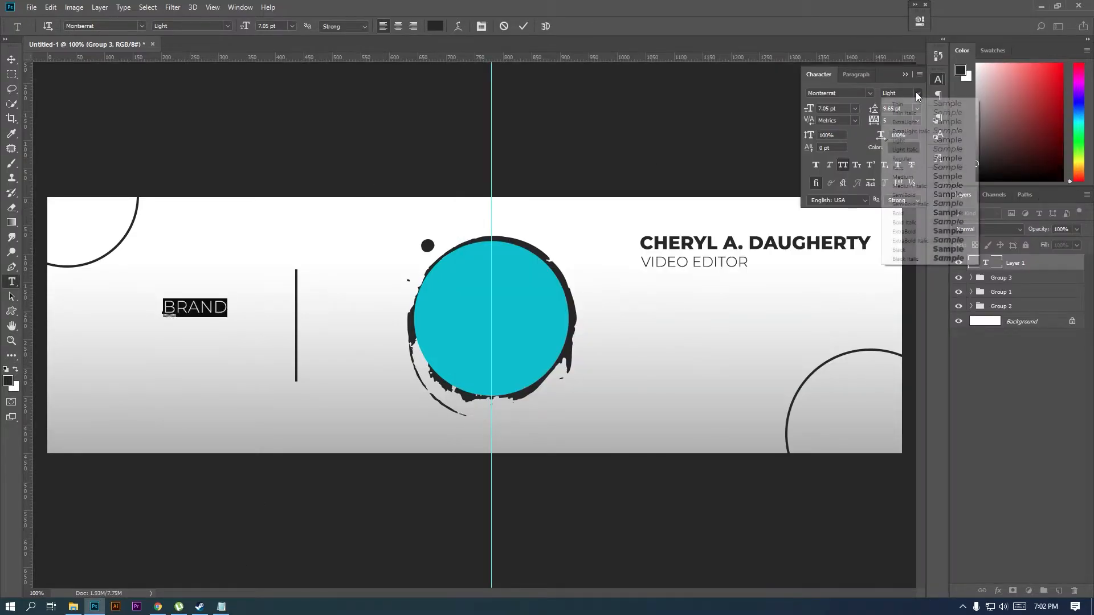
{"action": "left_click", "coordinate": [907, 249]}
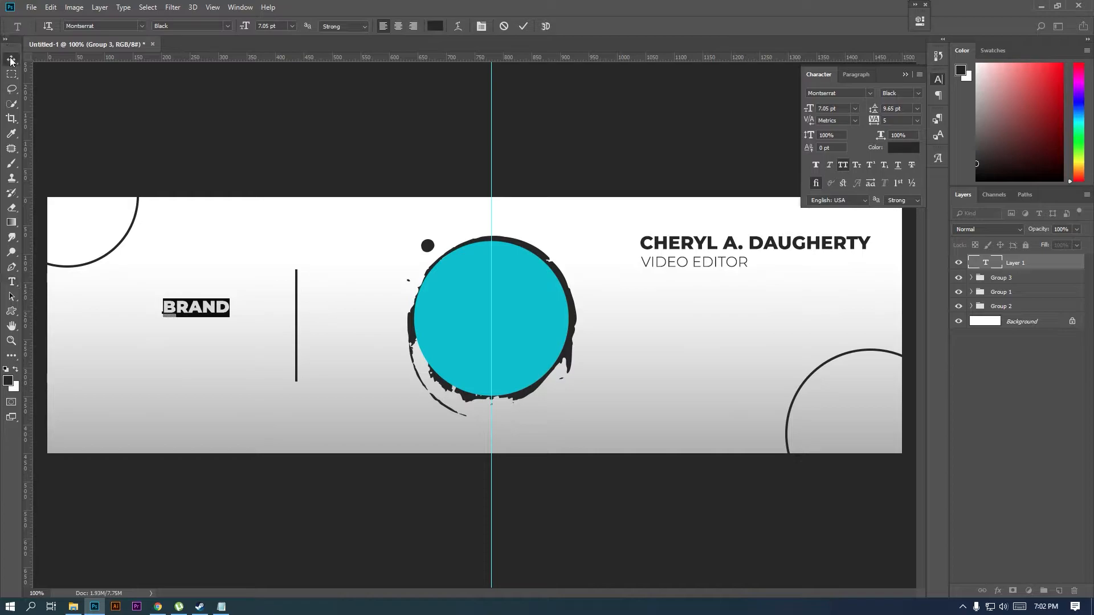
- Duplicate the BRAND text directly beneath itself and replace the copy with NAME IS HERE from the Notepad notes
{"action": "left_click", "coordinate": [10, 59]}
{"action": "mouse_move", "coordinate": [226, 310]}
{"action": "left_mouse_down"}
{"action": "mouse_move", "coordinate": [234, 302]}
{"action": "mouse_move", "coordinate": [232, 324]}
{"action": "left_mouse_up"}
{"action": "double_click", "coordinate": [984, 262]}
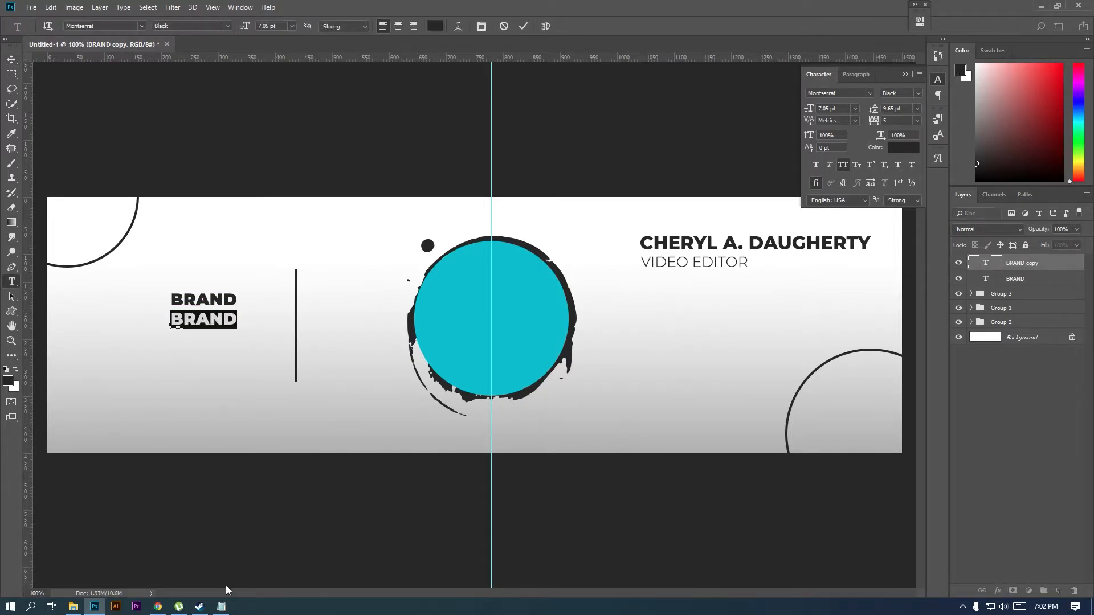
{"action": "left_click", "coordinate": [221, 607]}
{"action": "left_click_drag", "start_coordinate": [555, 300], "coordinate": [465, 300]}
{"action": "right_click", "coordinate": [503, 301]}
{"action": "left_click", "coordinate": [520, 337]}
{"action": "key", "text": "alt+Tab"}
{"action": "key", "text": "ctrl+v"}
{"action": "left_click", "coordinate": [12, 60]}
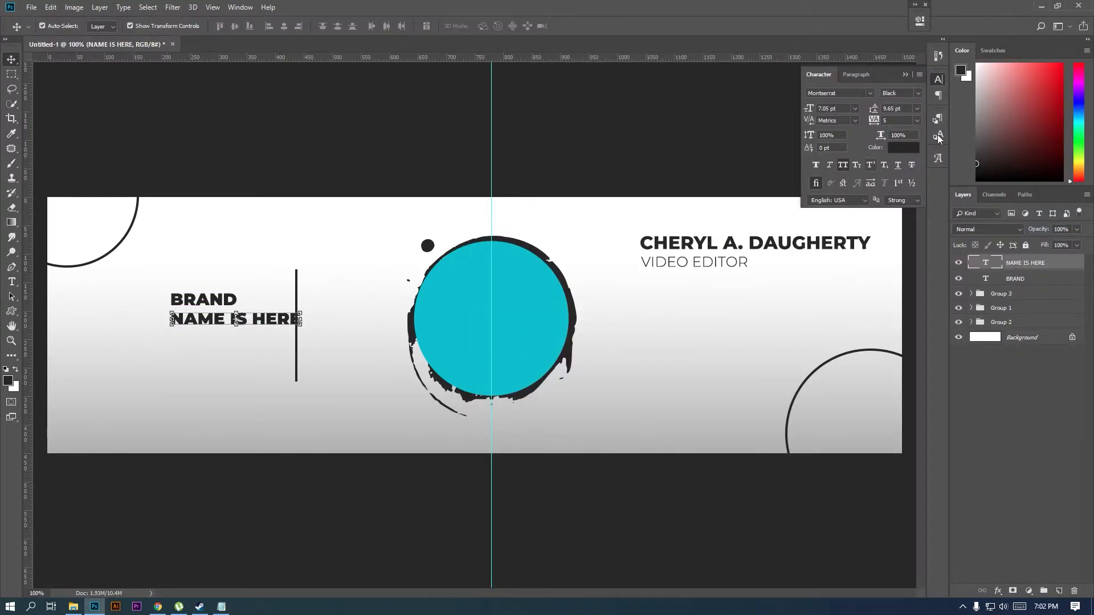
- Set the NAME IS HERE line to Montserrat Regular and enlarge the BRAND text above it
{"action": "left_click", "coordinate": [918, 94]}
{"action": "left_click", "coordinate": [898, 167]}
{"action": "key", "text": "ctrl+plus"}
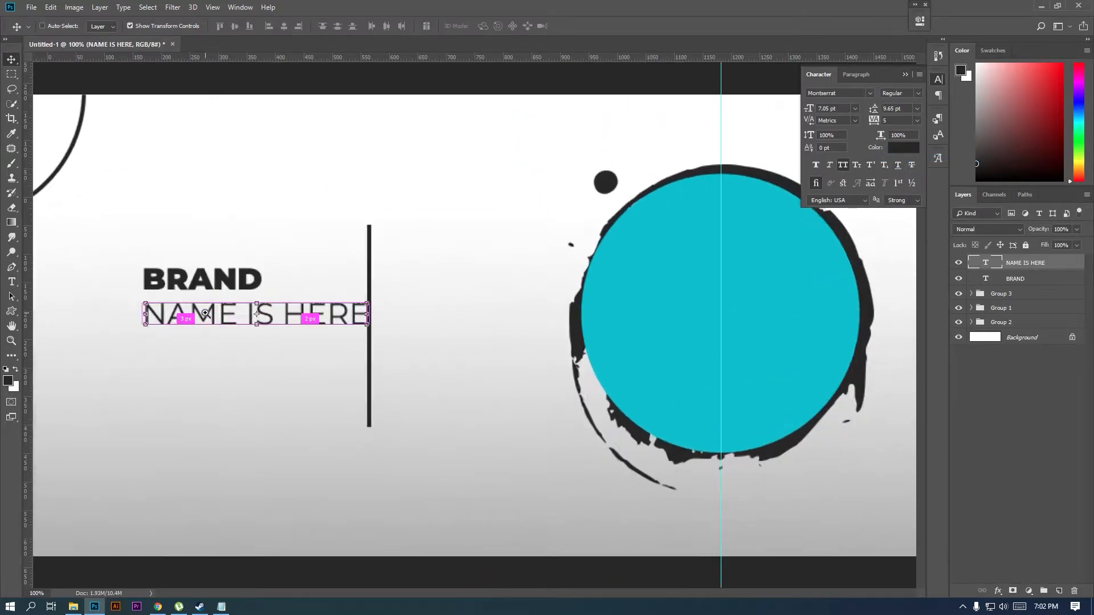
{"action": "left_click", "coordinate": [333, 299]}
{"action": "left_click_drag", "start_coordinate": [335, 300], "coordinate": [365, 329]}
{"action": "key", "text": "Return"}
- Scale NAME IS HERE down to 4.57 pt to match BRAND's width and place it close beneath
{"action": "left_click", "coordinate": [1023, 263]}
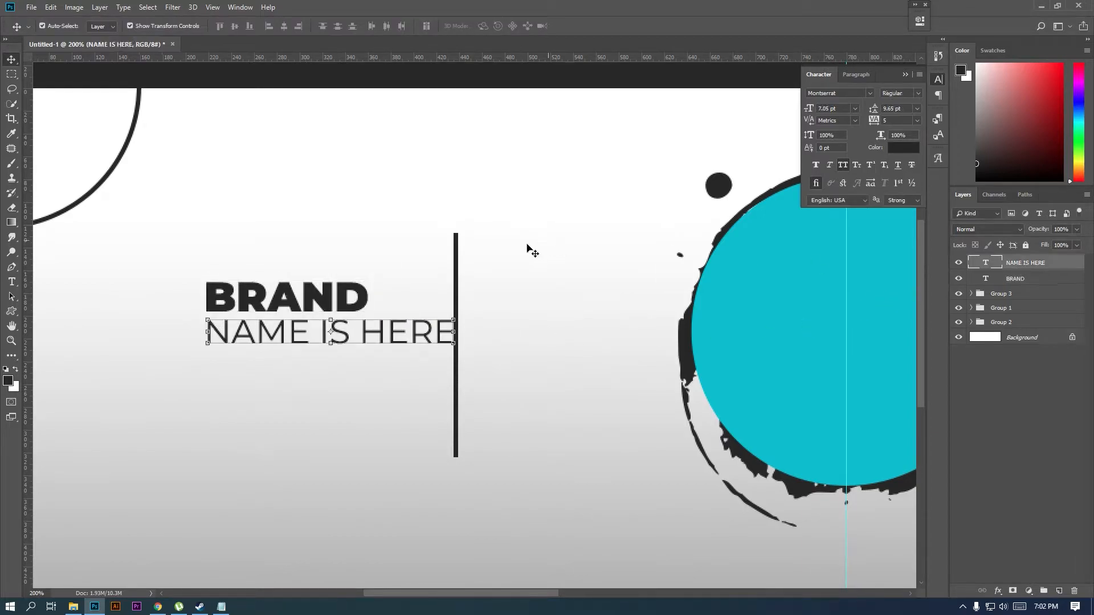
{"action": "left_click_drag", "start_coordinate": [457, 322], "coordinate": [366, 320]}
{"action": "left_click_drag", "start_coordinate": [334, 322], "coordinate": [369, 344]}
{"action": "key", "text": "Up"}
{"action": "key", "text": "Up"}
{"action": "key", "text": "Return"}
- Align the BRAND and NAME IS HERE lines on their horizontal centers
{"action": "left_click", "coordinate": [1011, 281], "text": "shift"}
{"action": "left_click", "coordinate": [285, 26]}
{"action": "left_click", "coordinate": [11, 74]}
{"action": "left_click", "coordinate": [321, 201], "text": "alt"}
{"action": "left_click_drag", "start_coordinate": [445, 298], "coordinate": [214, 229]}
{"action": "left_click", "coordinate": [12, 59]}
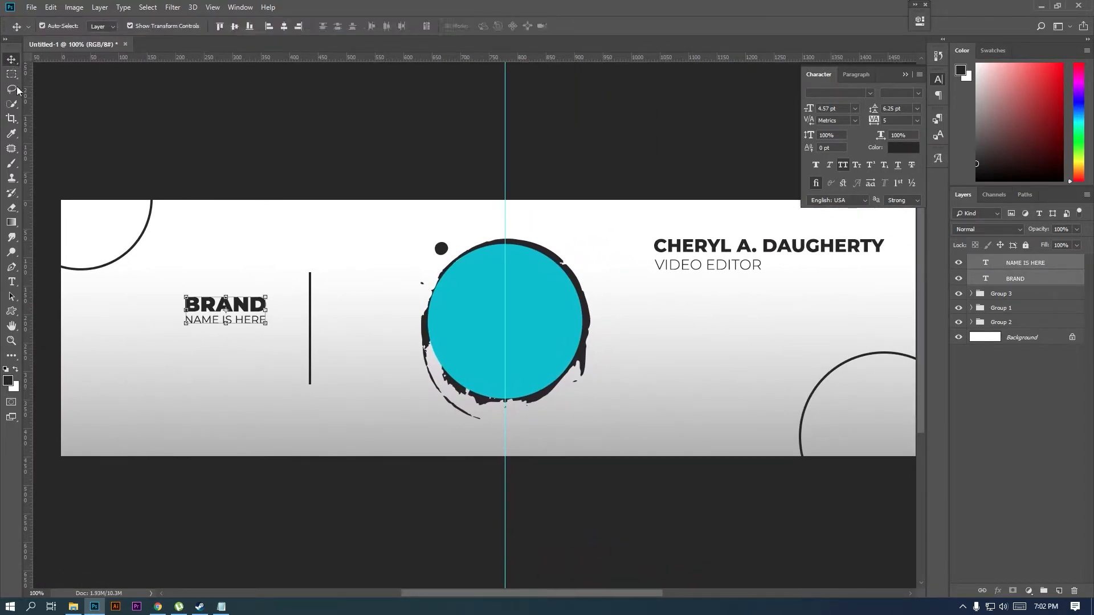
- Place Social Media Icon.png from the Content 22 folder, scaled to about 10%, centered beneath NAME IS HERE
{"action": "left_click", "coordinate": [73, 607]}
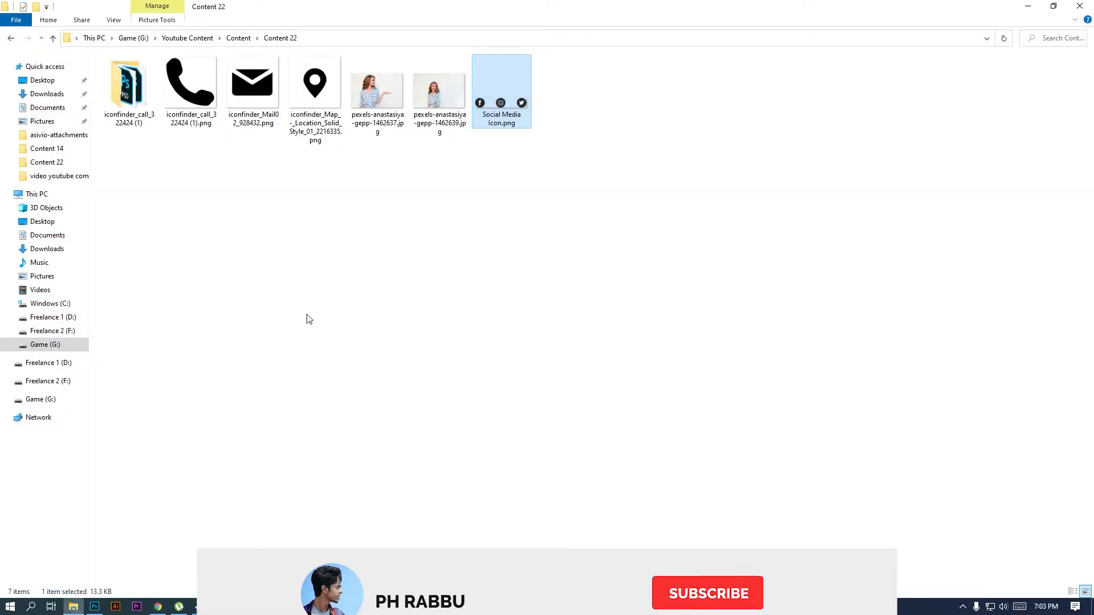
{"action": "left_click_drag", "start_coordinate": [496, 94], "coordinate": [489, 327]}
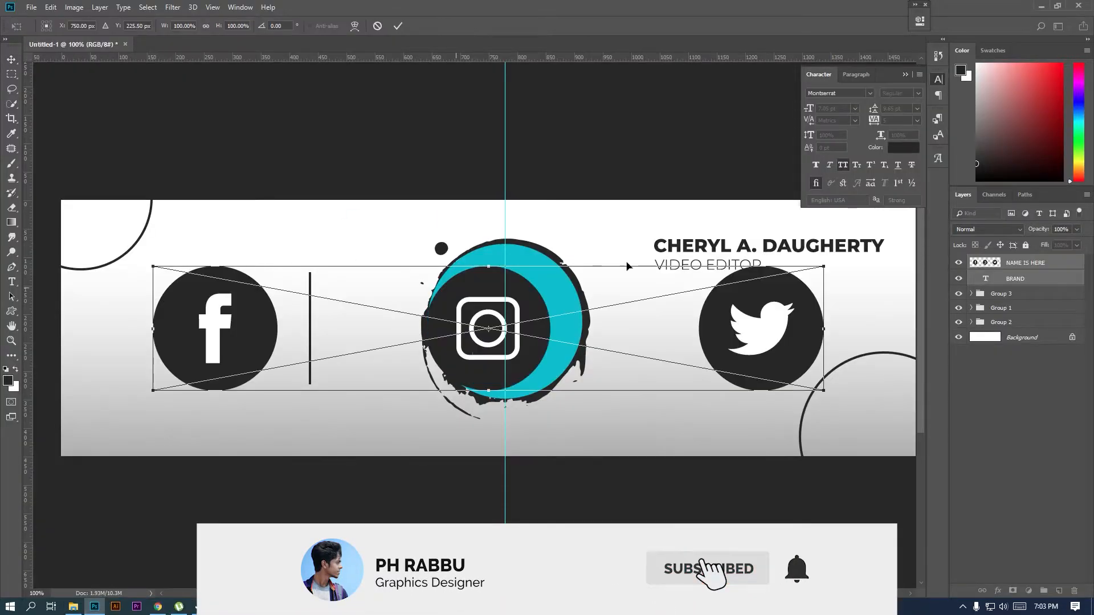
{"action": "left_click_drag", "start_coordinate": [825, 263], "coordinate": [257, 359]}
{"action": "scroll", "coordinate": [262, 342], "scroll_direction": "up", "scroll_amount": 3}
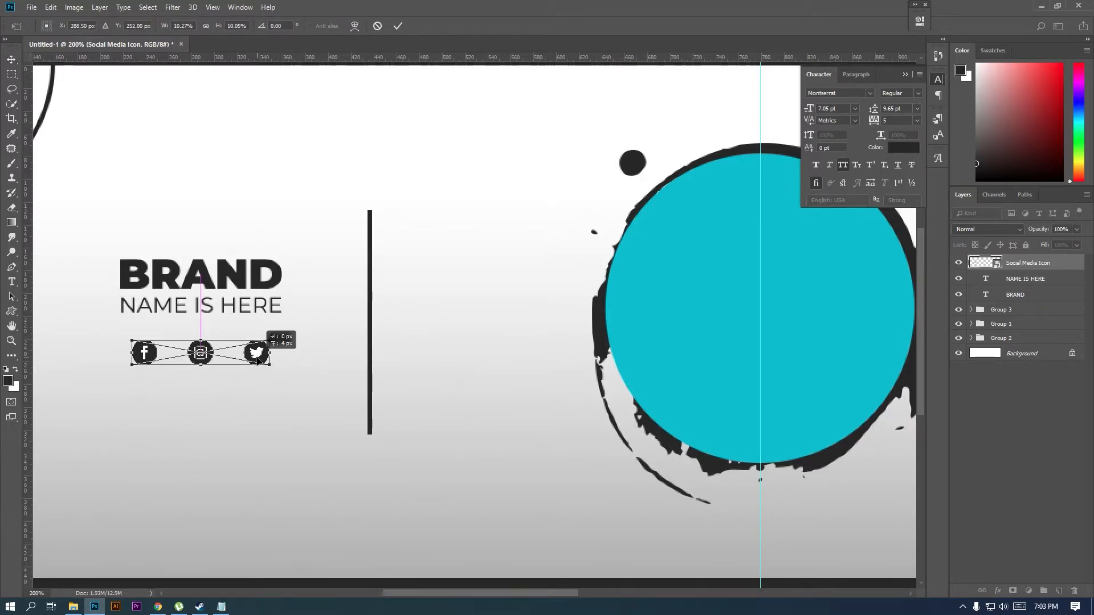
{"action": "key", "text": "Return"}
- Nudge the social media icons slightly up toward the NAME IS HERE line
{"action": "key", "text": "Up"}
{"action": "key", "text": "Up"}
{"action": "key", "text": "Up"}
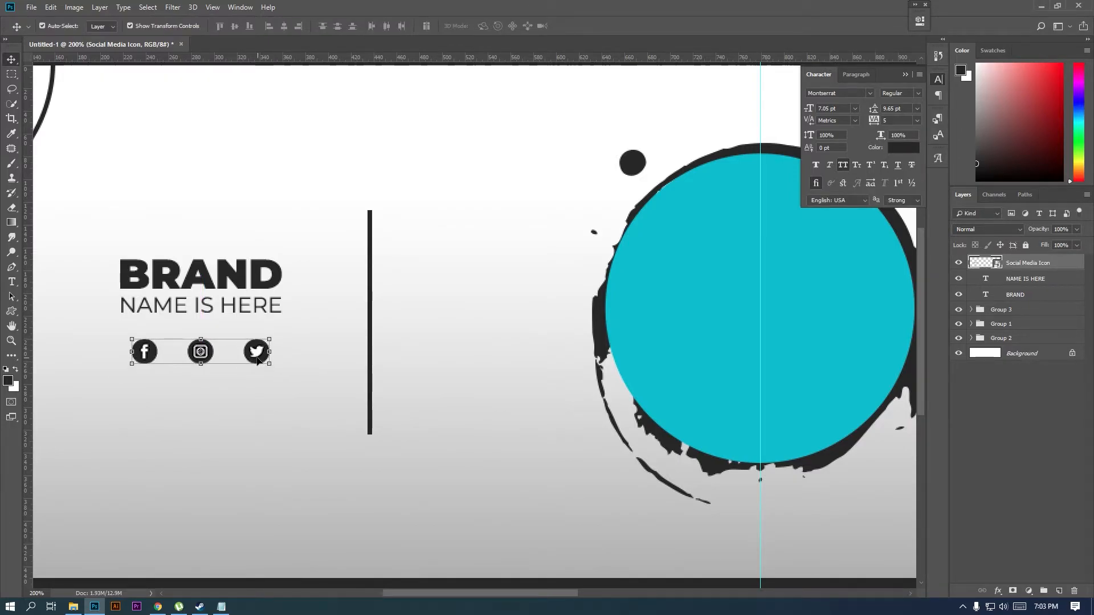
{"action": "left_click", "coordinate": [11, 75]}
{"action": "key", "text": "ctrl+minus"}
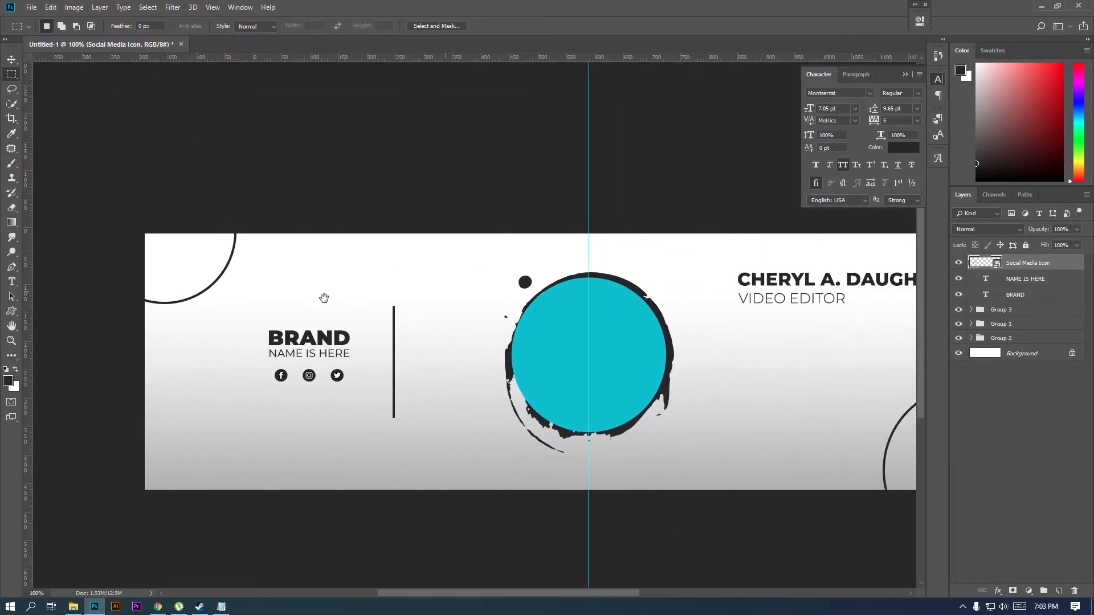
{"action": "key", "text": "Up"}
{"action": "key", "text": "Up"}
{"action": "key", "text": "Up"}
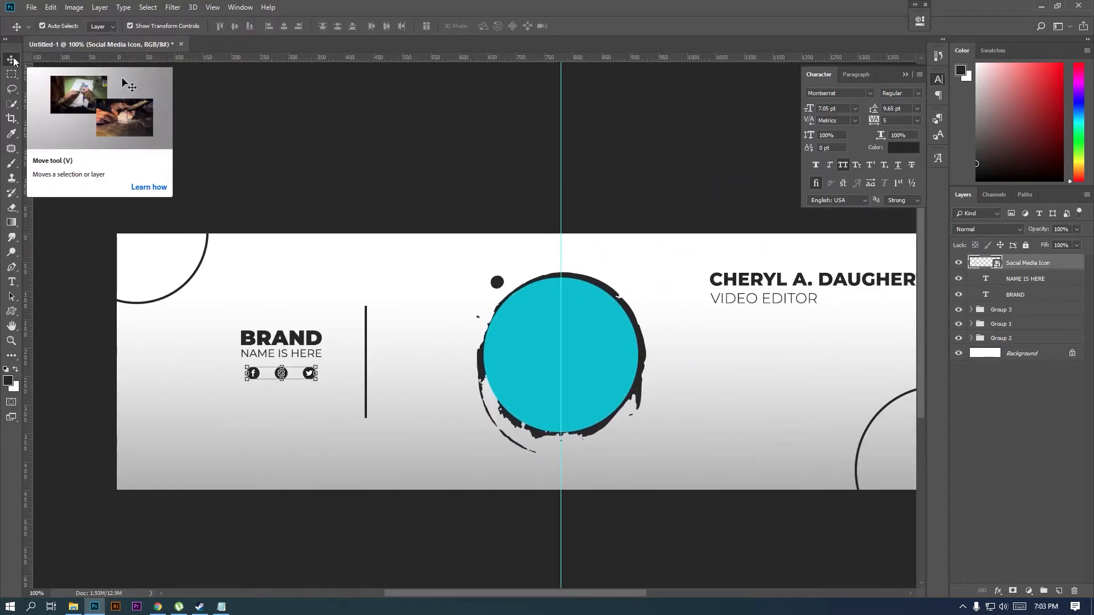
- Group the BRAND text, NAME IS HERE and social media icons, then enlarge the group to about 107% and shift it slightly down
{"action": "left_click", "coordinate": [1015, 295], "text": "shift"}
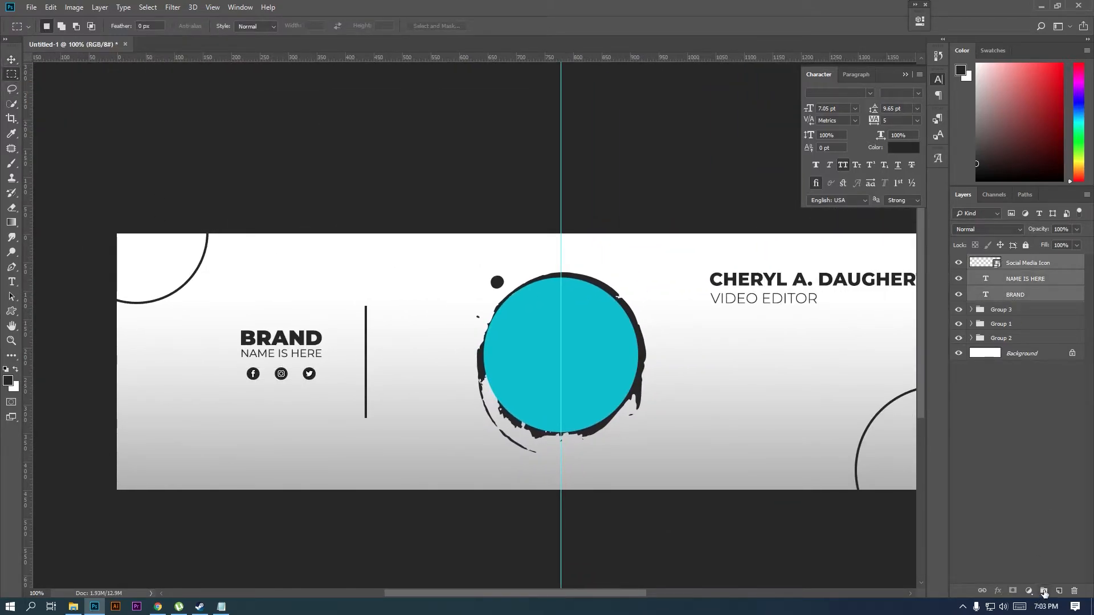
{"action": "left_click", "coordinate": [1044, 591]}
{"action": "left_click", "coordinate": [11, 59]}
{"action": "key", "text": "ctrl+t"}
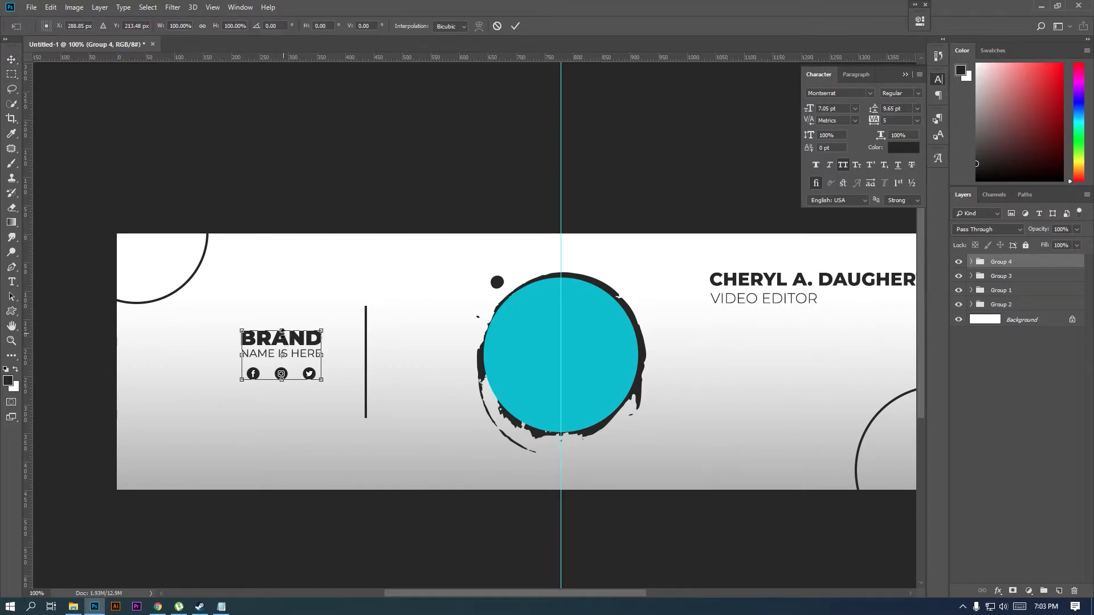
{"action": "left_click_drag", "start_coordinate": [305, 347], "coordinate": [325, 337]}
{"action": "key", "text": "Return"}
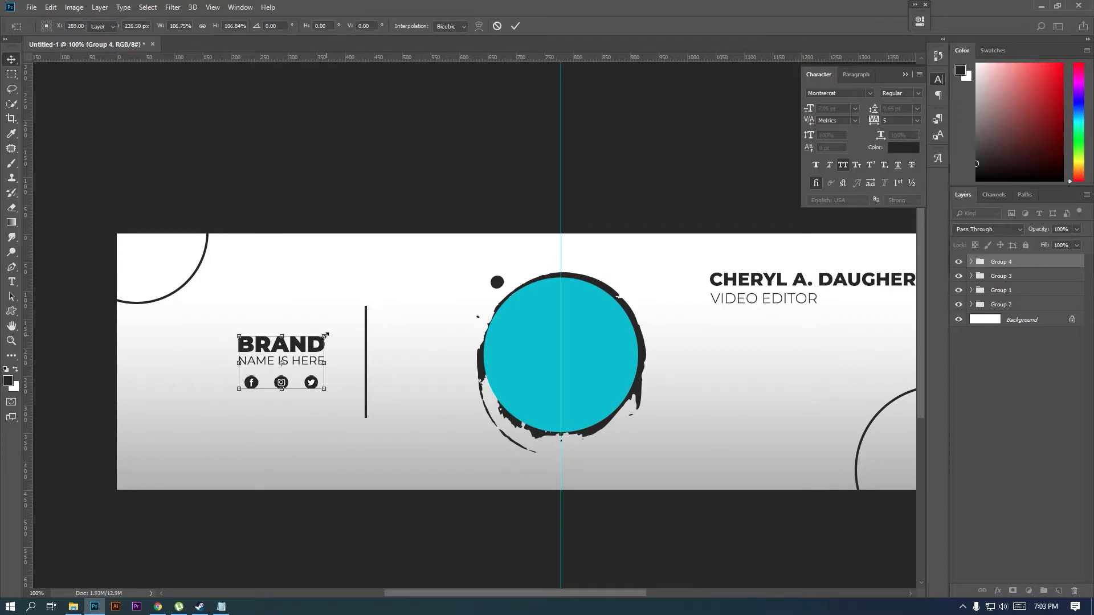
{"action": "left_click", "coordinate": [285, 350]}
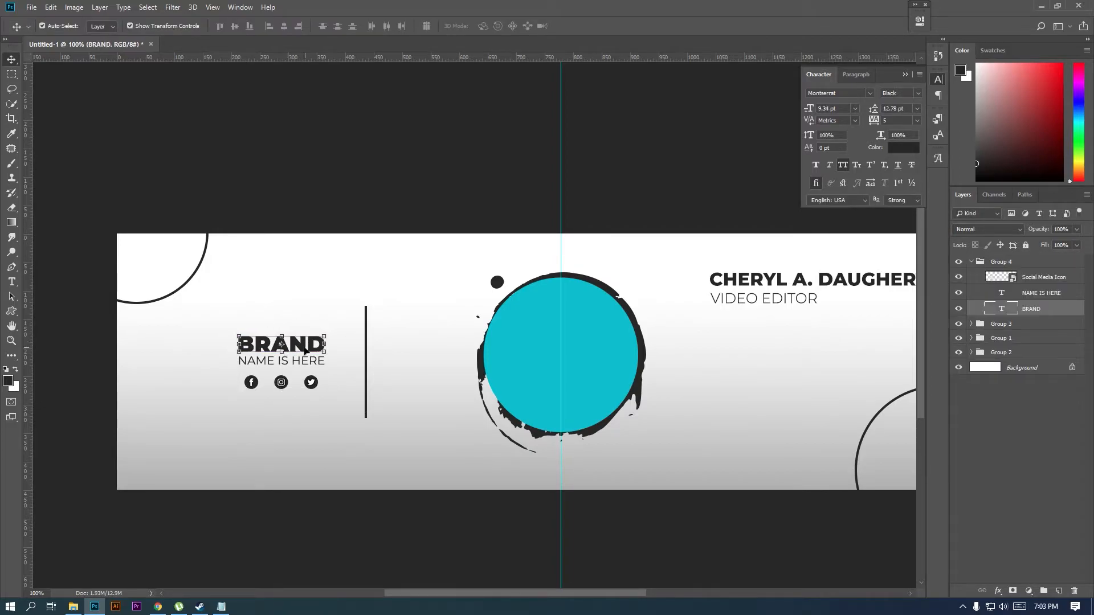
{"action": "left_click", "coordinate": [972, 263]}
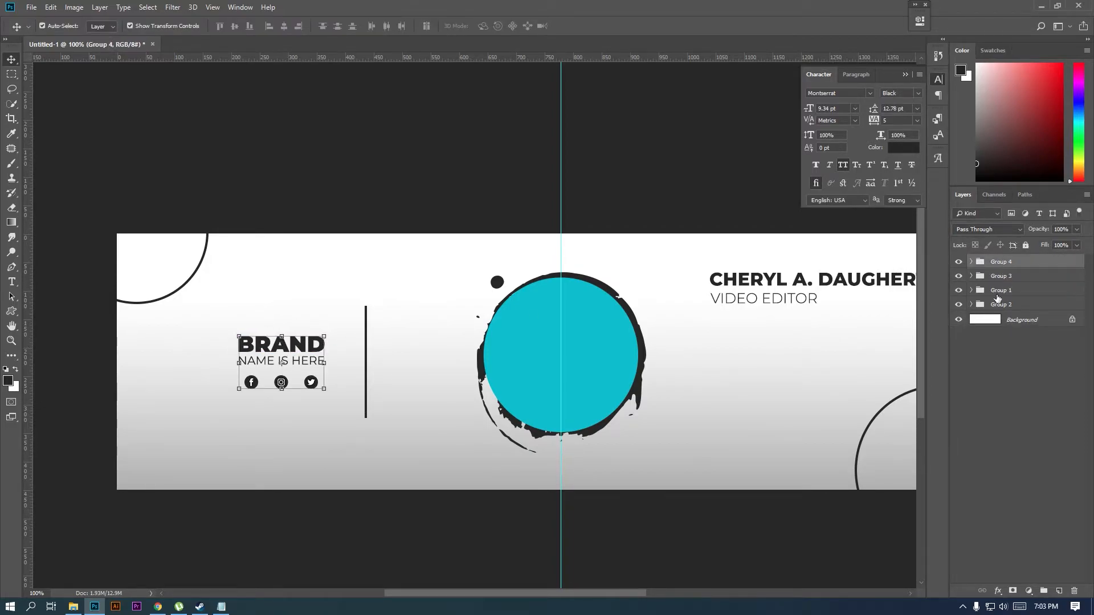
- Place the Pexels portrait photo directly above Ellipse 2 in Group 1 and clip it to that circle
{"action": "left_click", "coordinate": [1023, 289]}
{"action": "left_click", "coordinate": [972, 291]}
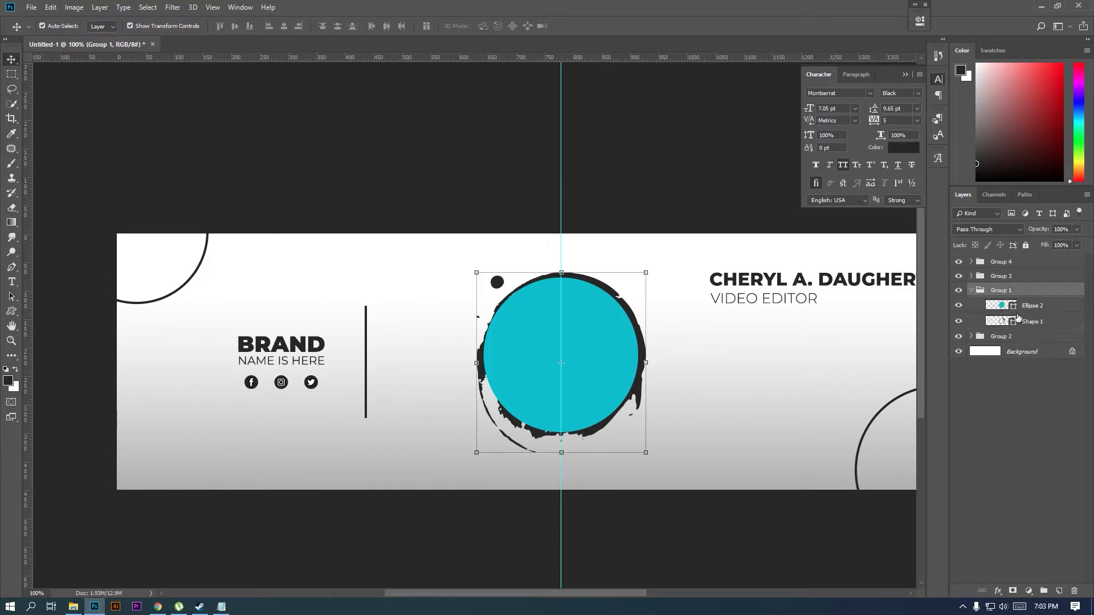
{"action": "left_click", "coordinate": [1033, 306]}
{"action": "left_click", "coordinate": [72, 608]}
{"action": "left_click_drag", "start_coordinate": [439, 97], "coordinate": [568, 392]}
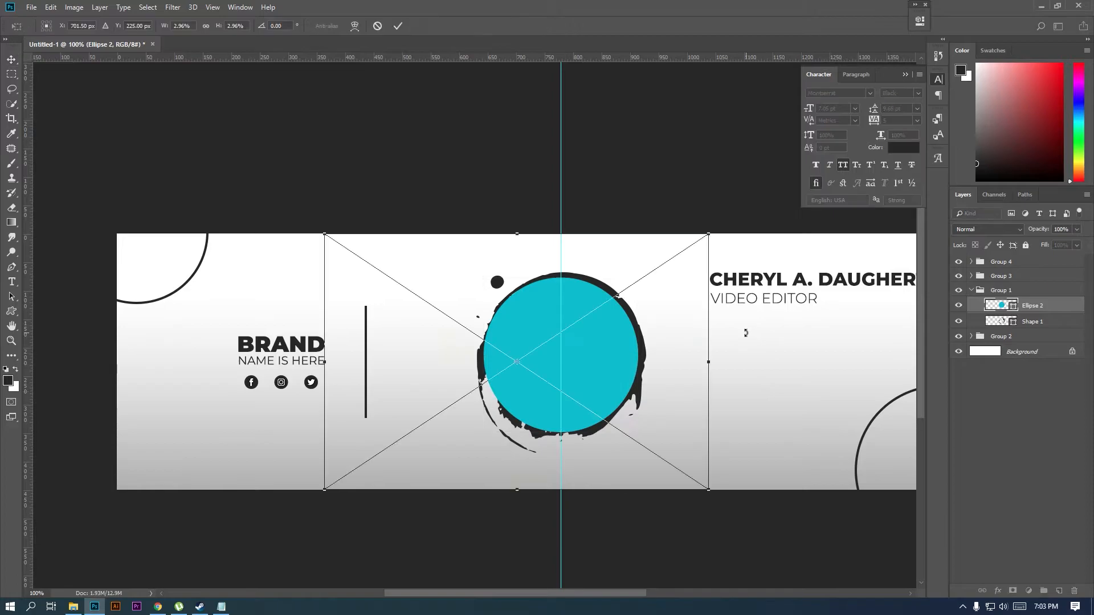
{"action": "key", "text": "Return"}
{"action": "left_click", "coordinate": [1055, 311], "text": "alt"}
- Scale the portrait photo to about 2.51% and position the woman centrally inside the circular frame
{"action": "left_click_drag", "start_coordinate": [564, 349], "coordinate": [634, 349]}
{"action": "left_click_drag", "start_coordinate": [780, 230], "coordinate": [773, 244]}
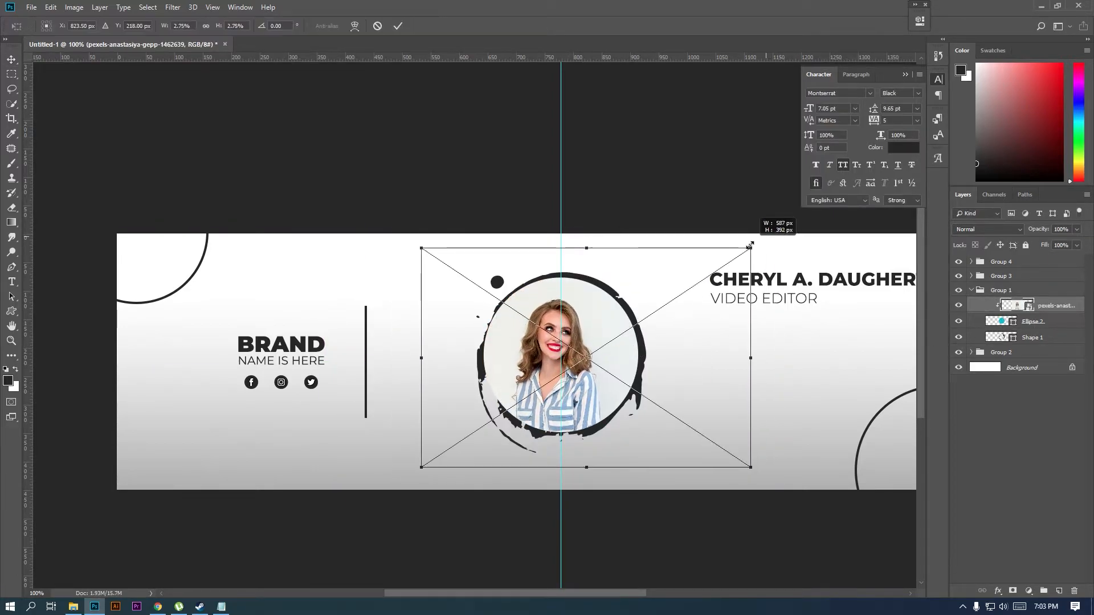
{"action": "left_click_drag", "start_coordinate": [678, 335], "coordinate": [674, 333]}
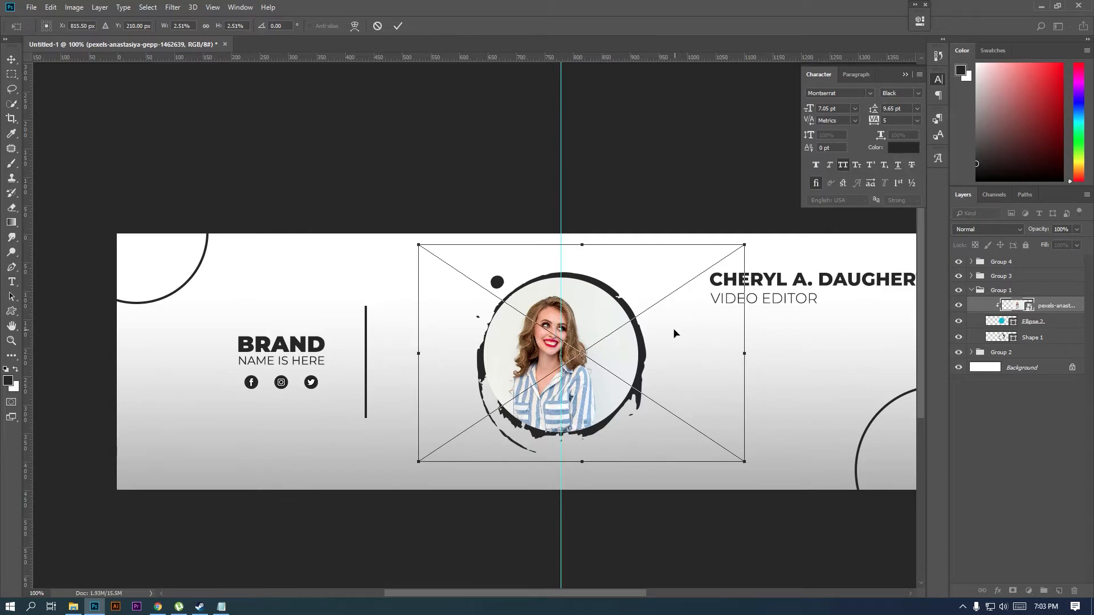
{"action": "key", "text": "m"}
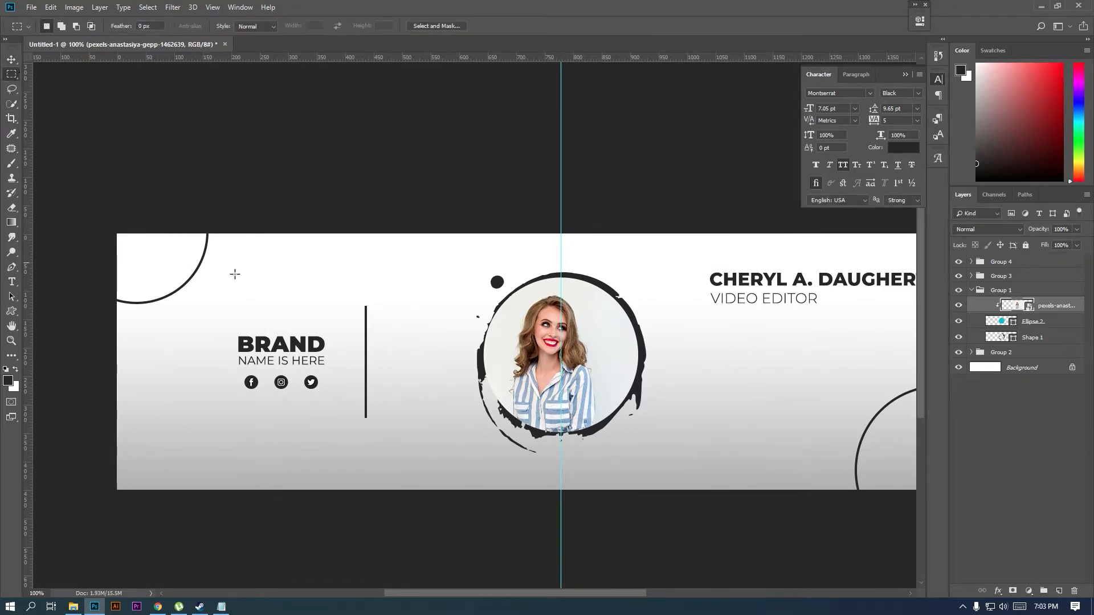
{"action": "left_click", "coordinate": [971, 291]}
- Create a new group above Group 4 with an empty layer inside it
{"action": "left_click", "coordinate": [1017, 262]}
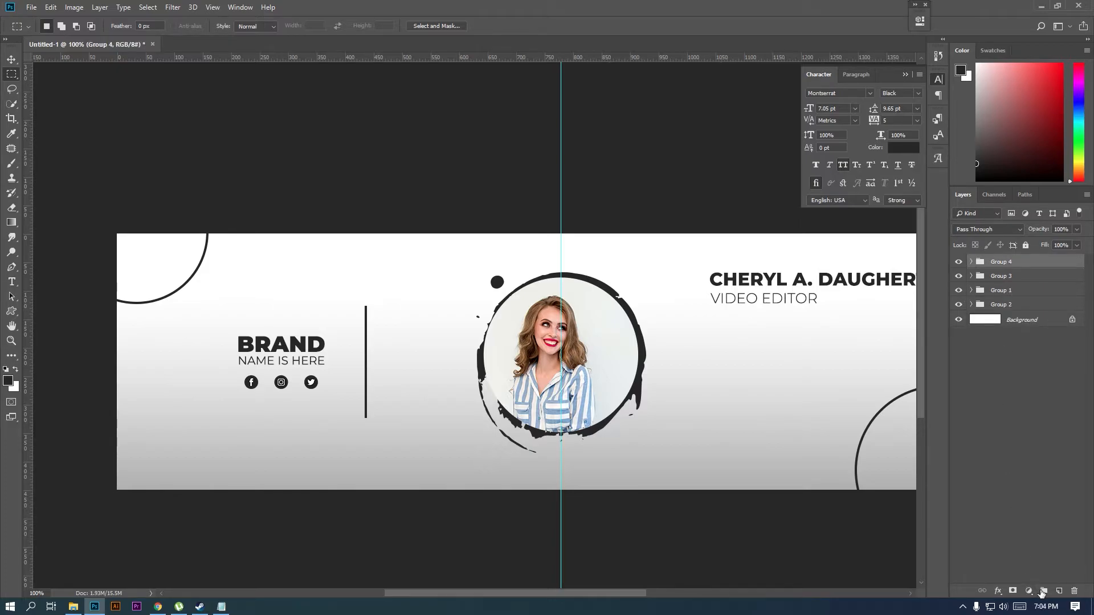
{"action": "left_click", "coordinate": [1043, 591]}
{"action": "left_click", "coordinate": [1059, 591]}
- Add a vertical guide at the name's left edge and draw a dark 49 × 199 px rectangle with 8 px corners below VIDEO EDITOR
{"action": "right_click", "coordinate": [11, 311]}
{"action": "left_click", "coordinate": [57, 311]}
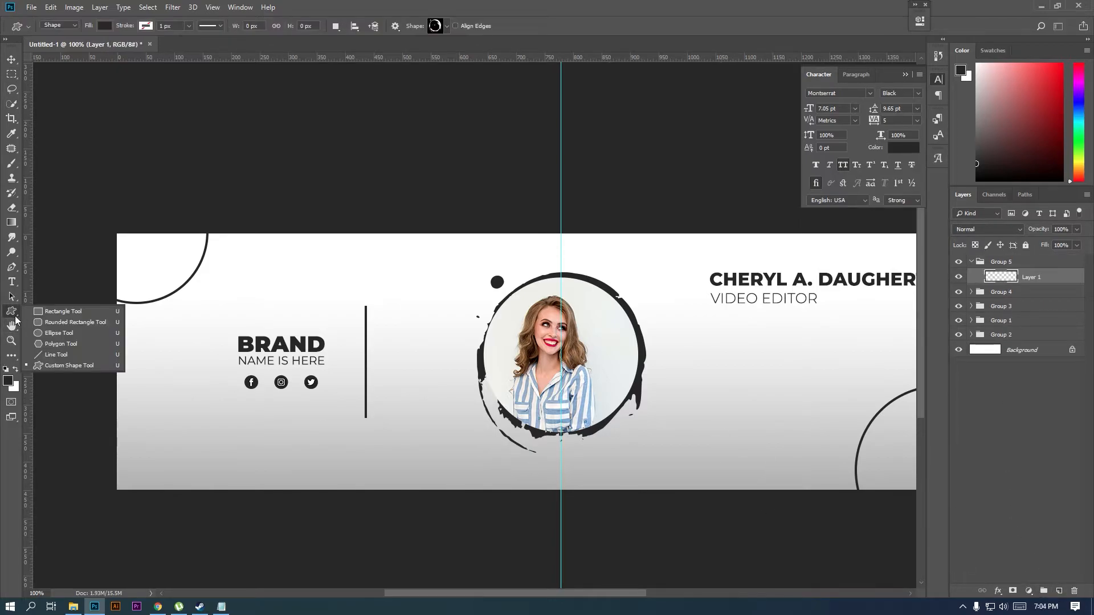
{"action": "left_click_drag", "start_coordinate": [27, 456], "coordinate": [710, 453]}
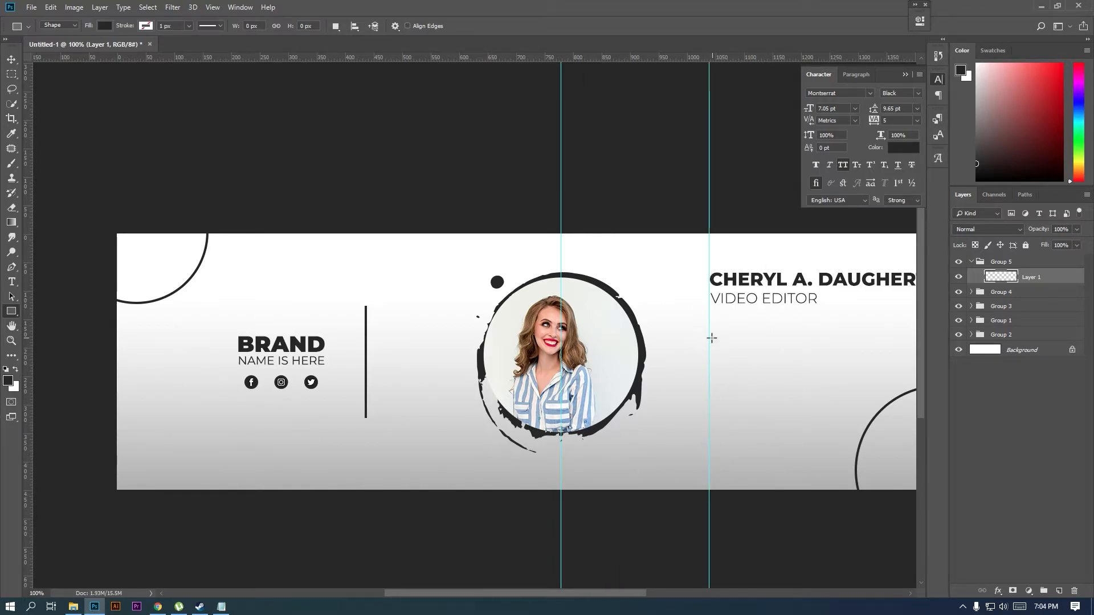
{"action": "left_click_drag", "start_coordinate": [710, 333], "coordinate": [737, 447]}
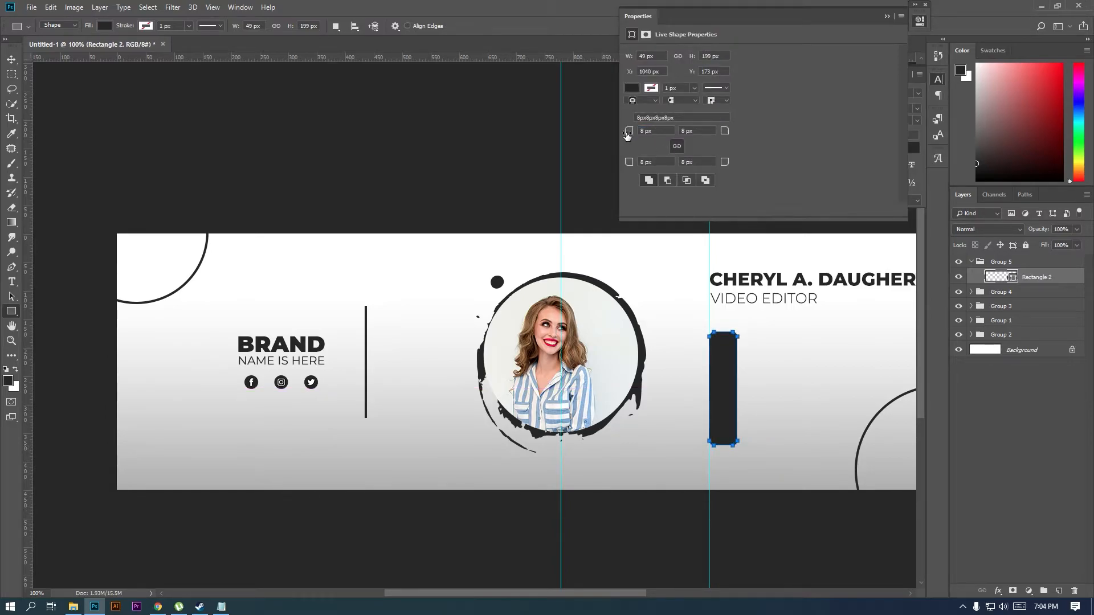
{"action": "left_click", "coordinate": [886, 17]}
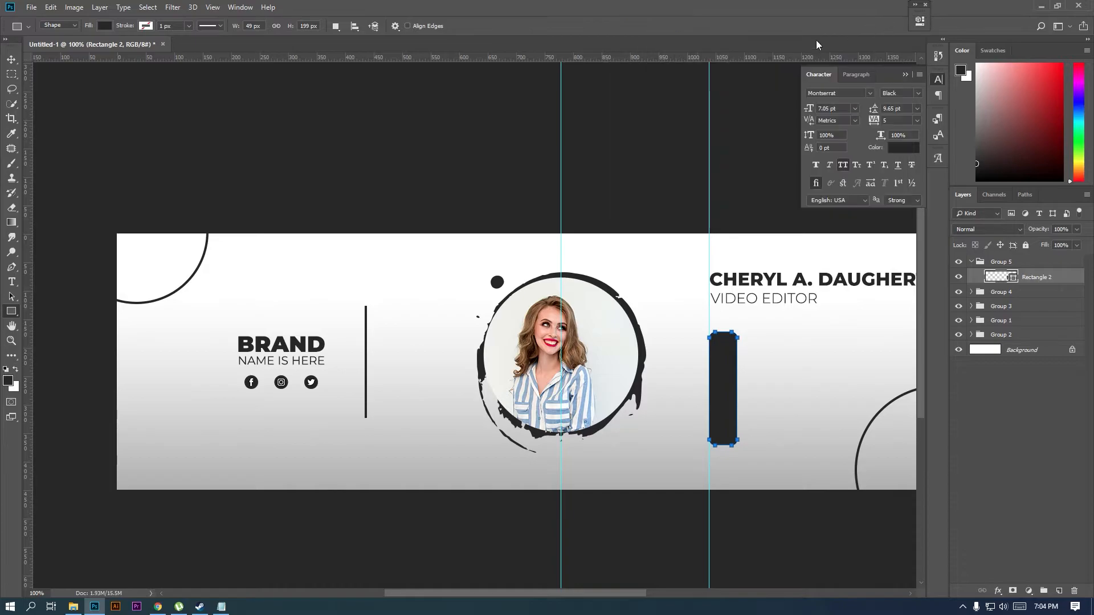
- Place the call, mail and map location icon files above the rounded rectangle in the new group
{"action": "left_click", "coordinate": [11, 77]}
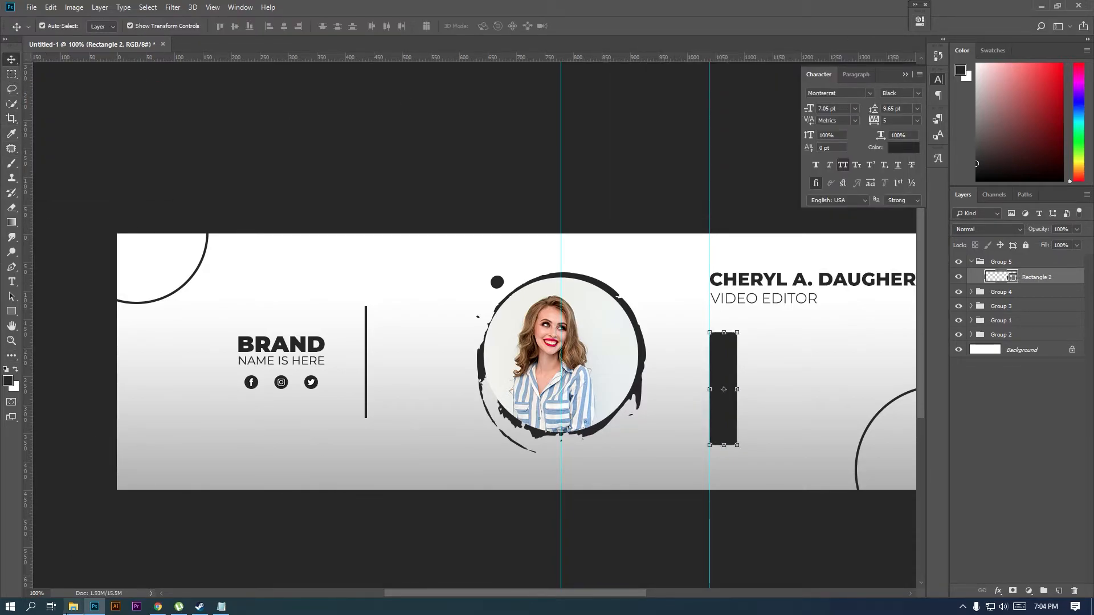
{"action": "left_click", "coordinate": [73, 607]}
{"action": "left_click_drag", "start_coordinate": [198, 195], "coordinate": [336, 103]}
{"action": "left_click_drag", "start_coordinate": [194, 114], "coordinate": [400, 371]}
{"action": "key", "text": "Return"}
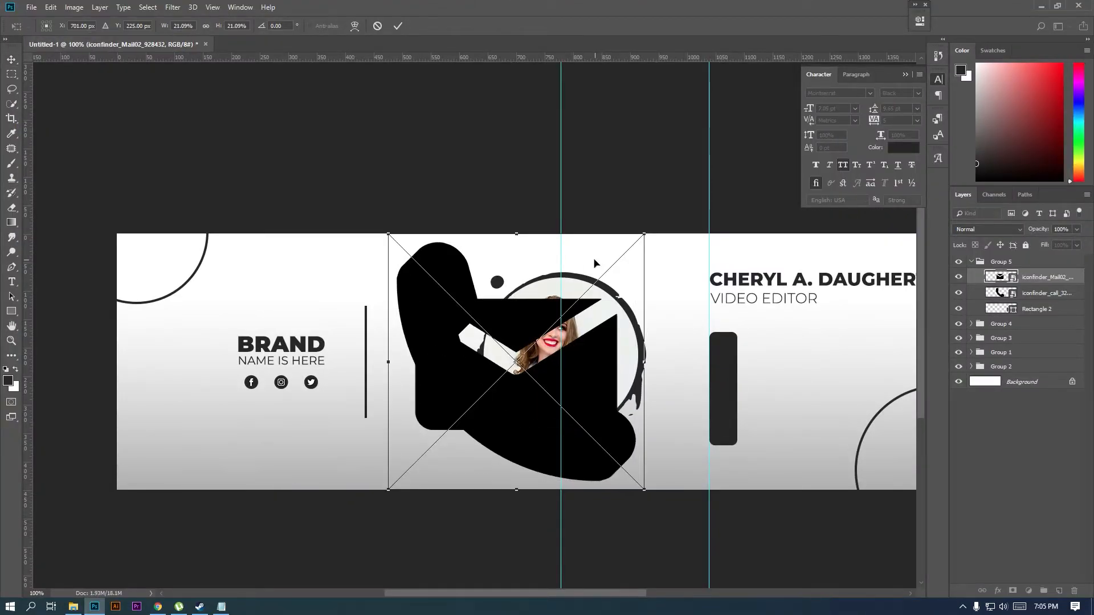
{"action": "key", "text": "Return"}
{"action": "key", "text": "Return"}
- Scale the three contact icons down together and move them beside the dark rounded rectangle
{"action": "left_click", "coordinate": [1026, 309], "text": "shift"}
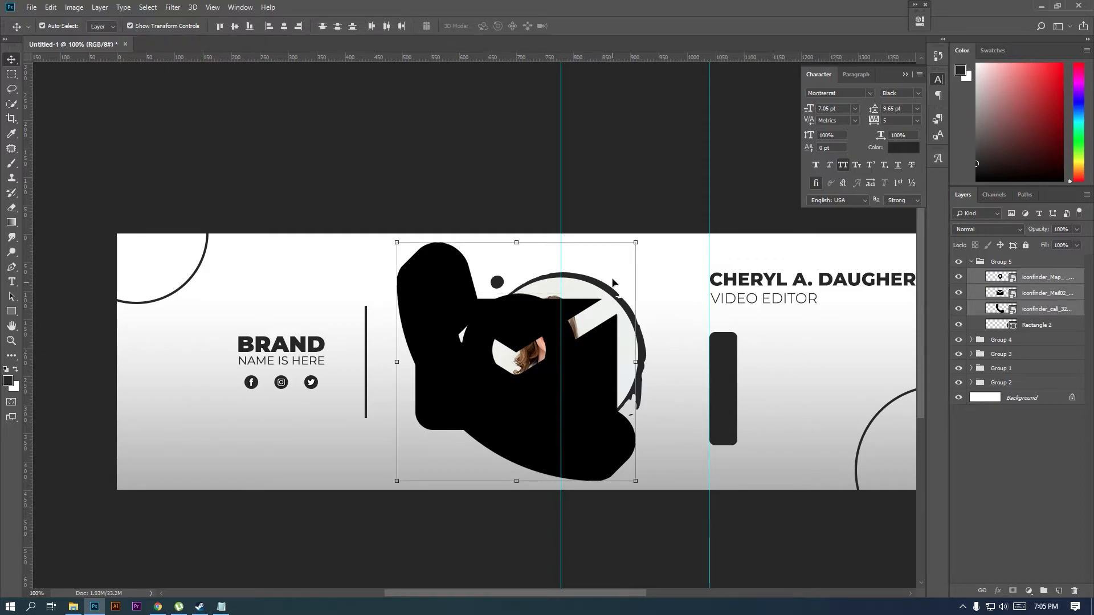
{"action": "key", "text": "ctrl+t"}
{"action": "left_click_drag", "start_coordinate": [636, 242], "coordinate": [528, 330]}
{"action": "left_click_drag", "start_coordinate": [513, 385], "coordinate": [798, 357]}
{"action": "key", "text": "Return"}
- Separate the stacked contact icons into a row of map pin, mail and phone beside the rounded rectangle
{"action": "scroll", "coordinate": [880, 384], "scroll_direction": "up", "scroll_amount": 1}
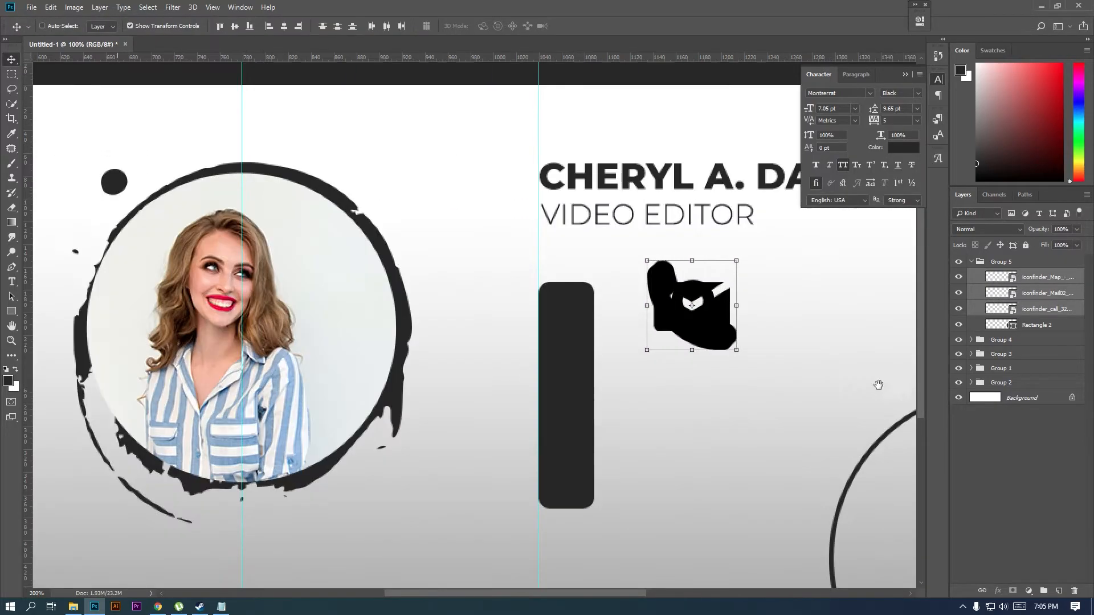
{"action": "left_click", "coordinate": [1062, 279]}
{"action": "right_click", "coordinate": [1061, 280]}
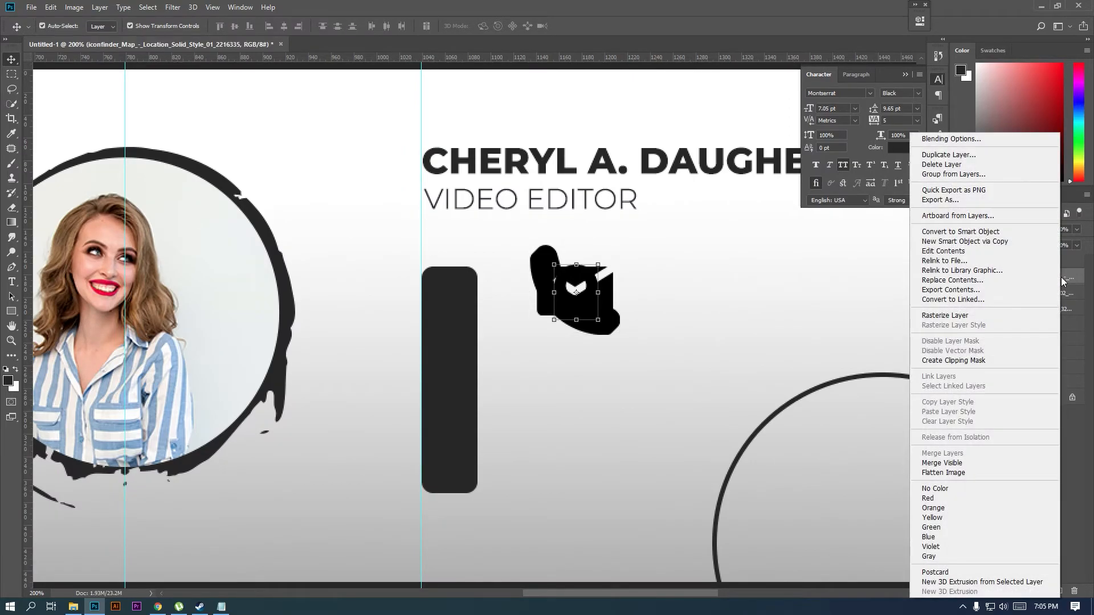
{"action": "left_click", "coordinate": [1078, 452]}
{"action": "left_click_drag", "start_coordinate": [611, 309], "coordinate": [658, 389]}
{"action": "left_click_drag", "start_coordinate": [625, 337], "coordinate": [776, 408]}
- Scale the phone icon down to about 2.06% so its height matches the mail icon, keeping it beside that icon
{"action": "key", "text": "ctrl+t"}
{"action": "left_click_drag", "start_coordinate": [776, 322], "coordinate": [750, 347]}
{"action": "left_click_drag", "start_coordinate": [701, 388], "coordinate": [744, 398]}
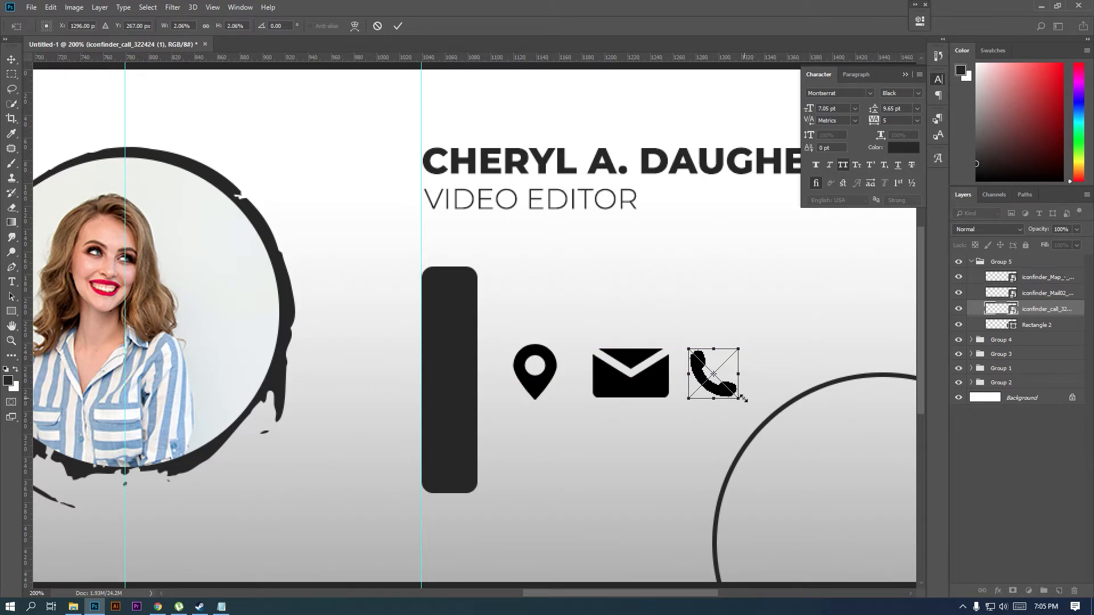